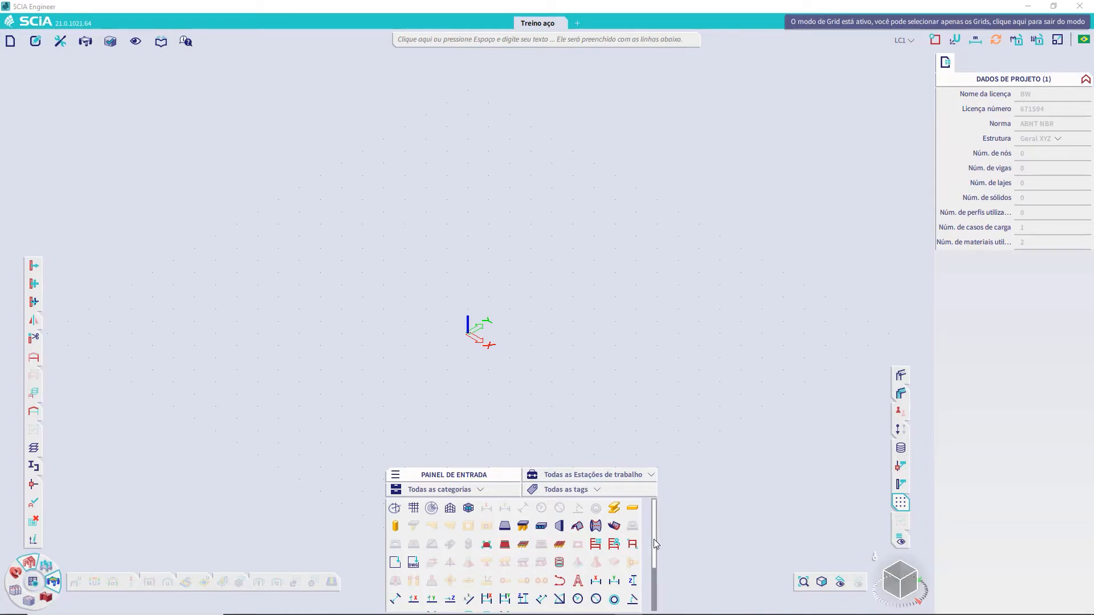
# Start a new 1D member and assign it the cross-section CS1 - W200x35.9
pyautogui.moveTo(655, 539)
pyautogui.mouseDown()
pyautogui.moveTo(652, 579)
pyautogui.moveTo(654, 546)
pyautogui.mouseUp()
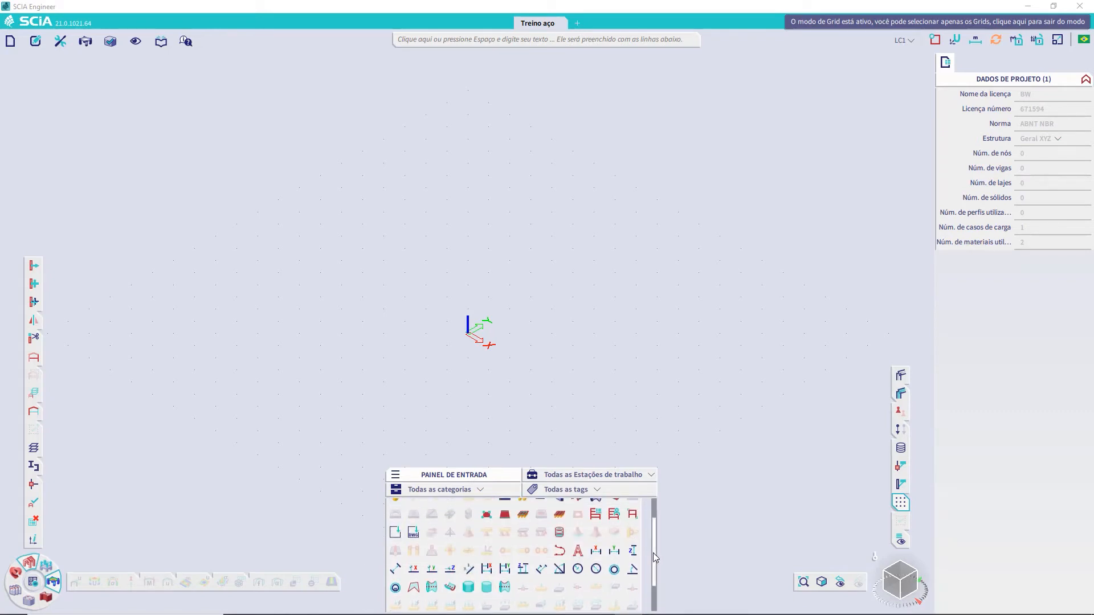
pyautogui.moveTo(653, 553); pyautogui.dragTo(656, 505)
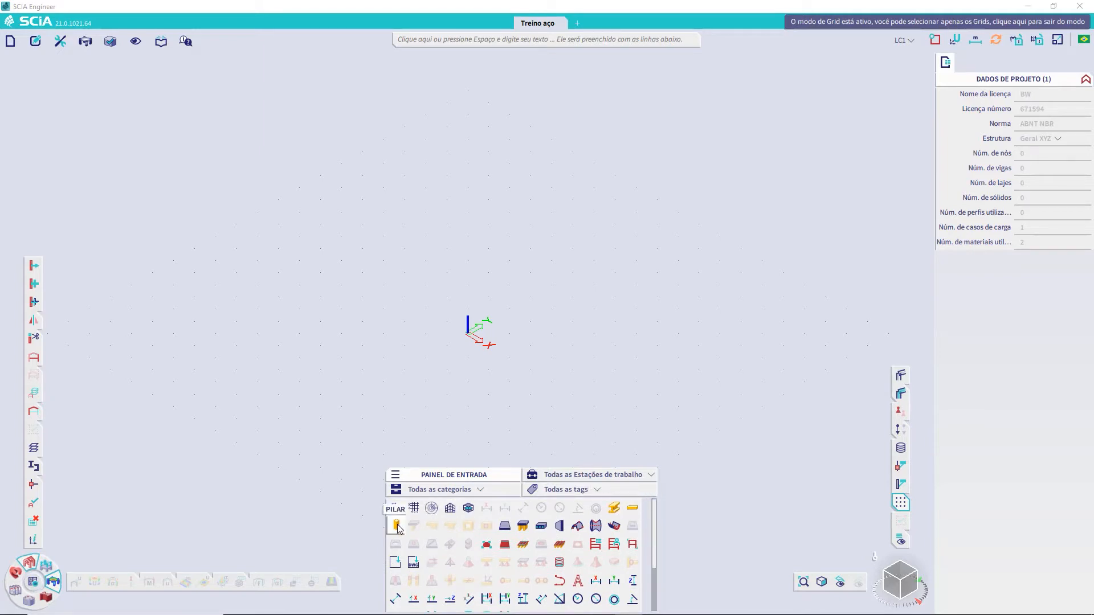
pyautogui.click(616, 509)
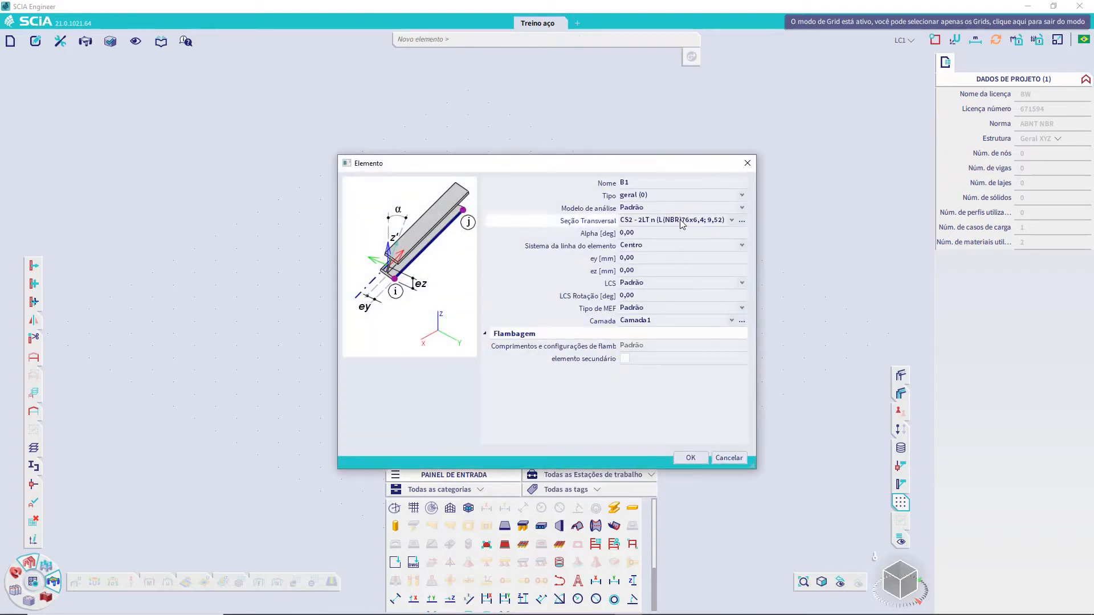
pyautogui.click(683, 224)
pyautogui.click(660, 233)
pyautogui.click(692, 458)
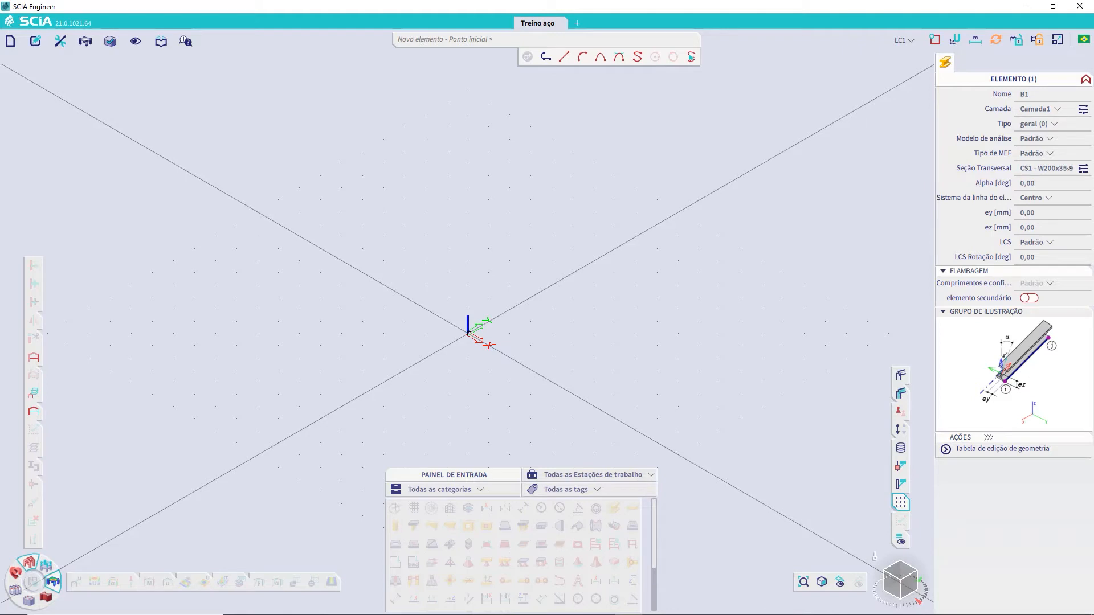
# Draw the member vertically upward from the origin with a length of 8,9 m
pyautogui.click(935, 39)
pyautogui.click(468, 333)
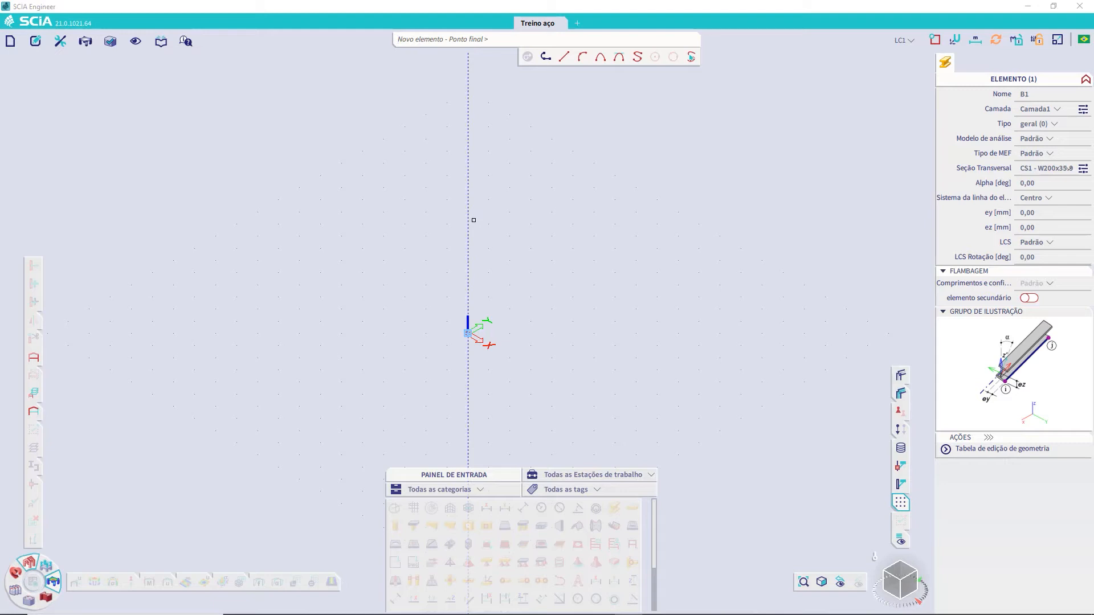
pyautogui.write('8,9')
pyautogui.press('Return')
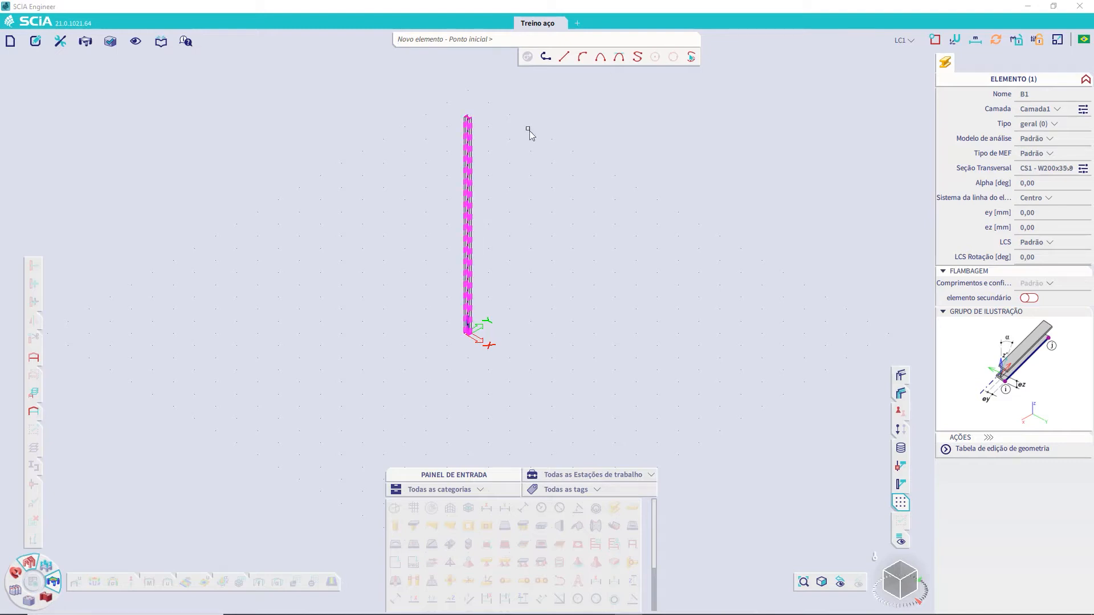
pyautogui.press('Escape')
# Show the vertical member with its volume and surface shading, and inspect the profile at its upper end
pyautogui.scroll(2, 471, 141)
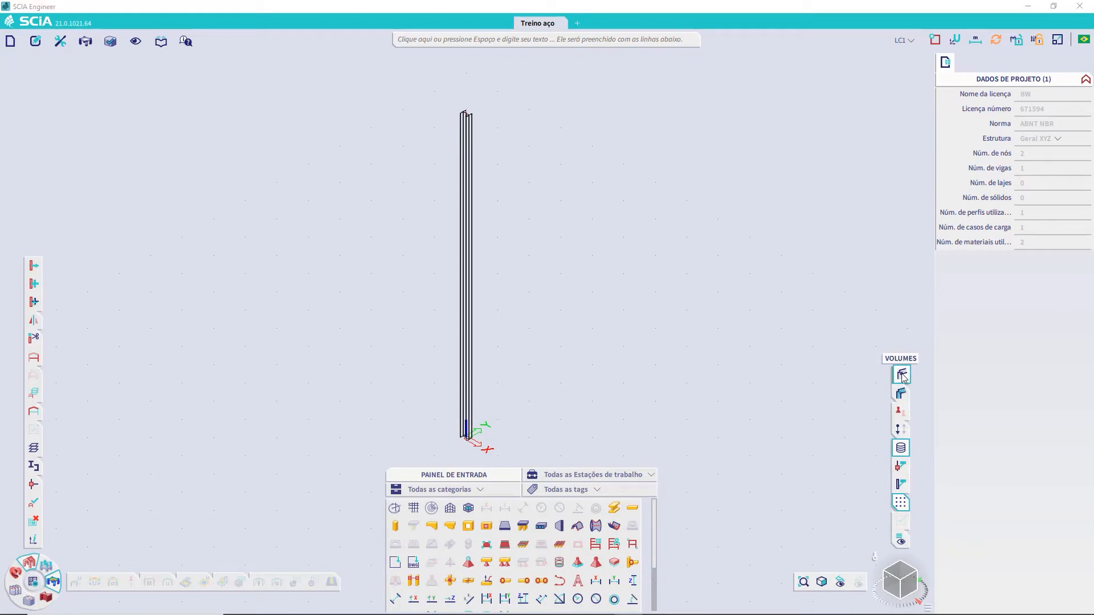
pyautogui.moveTo(902, 376)
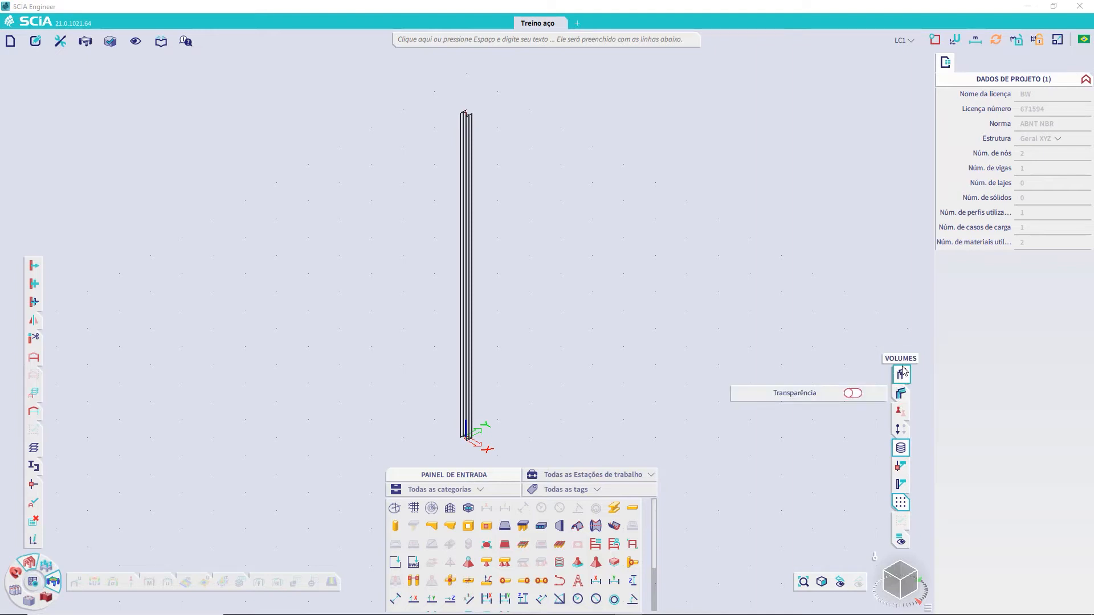
pyautogui.click(902, 374)
pyautogui.click(902, 393)
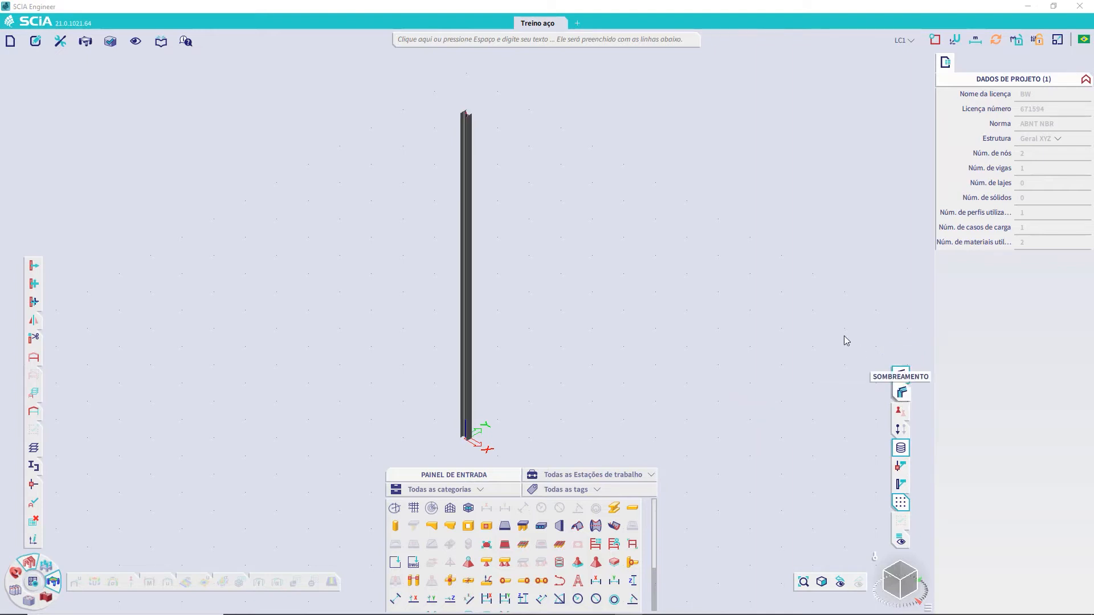
pyautogui.scroll(5, 466, 110)
pyautogui.scroll(-6, 466, 110)
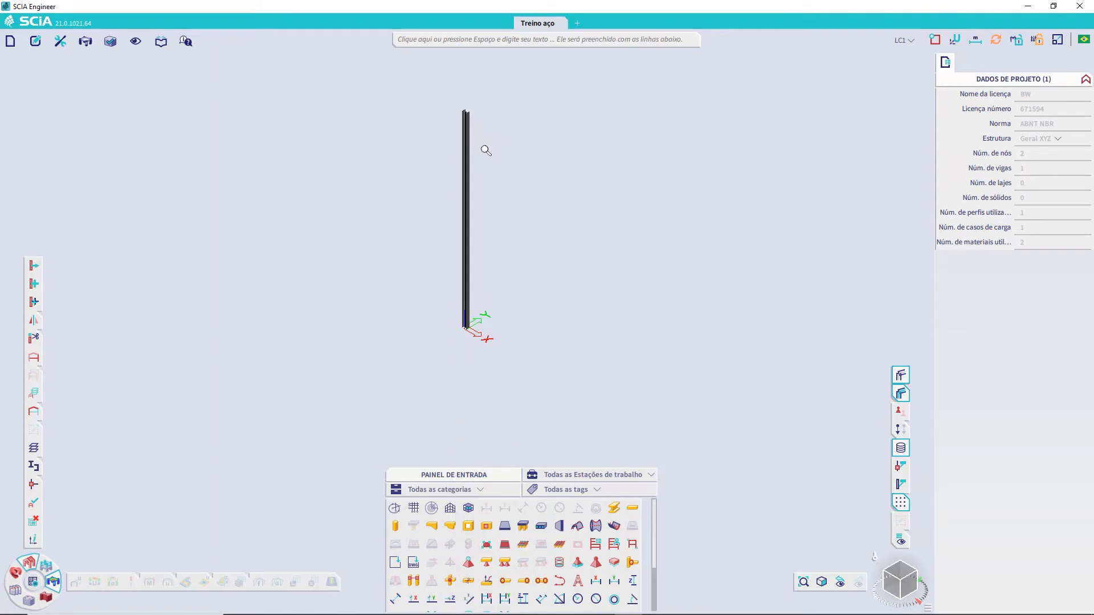
pyautogui.scroll(5, 486, 150)
pyautogui.moveTo(510, 103); pyautogui.dragTo(571, 182, button='middle')
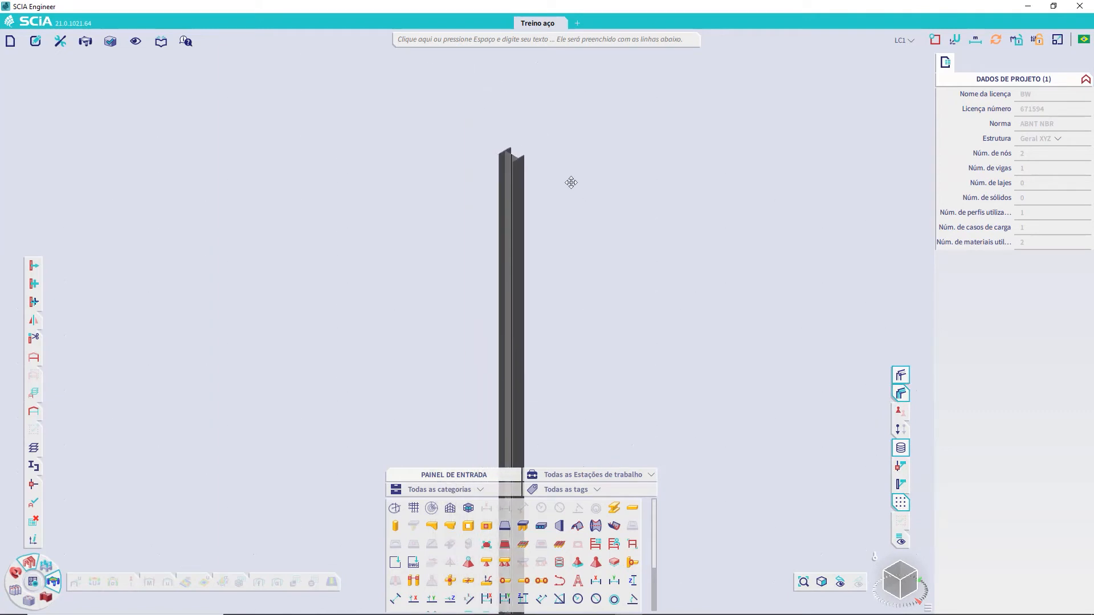
# Preview the shaded member with transparency on, and restore opaque shading
pyautogui.moveTo(901, 393)
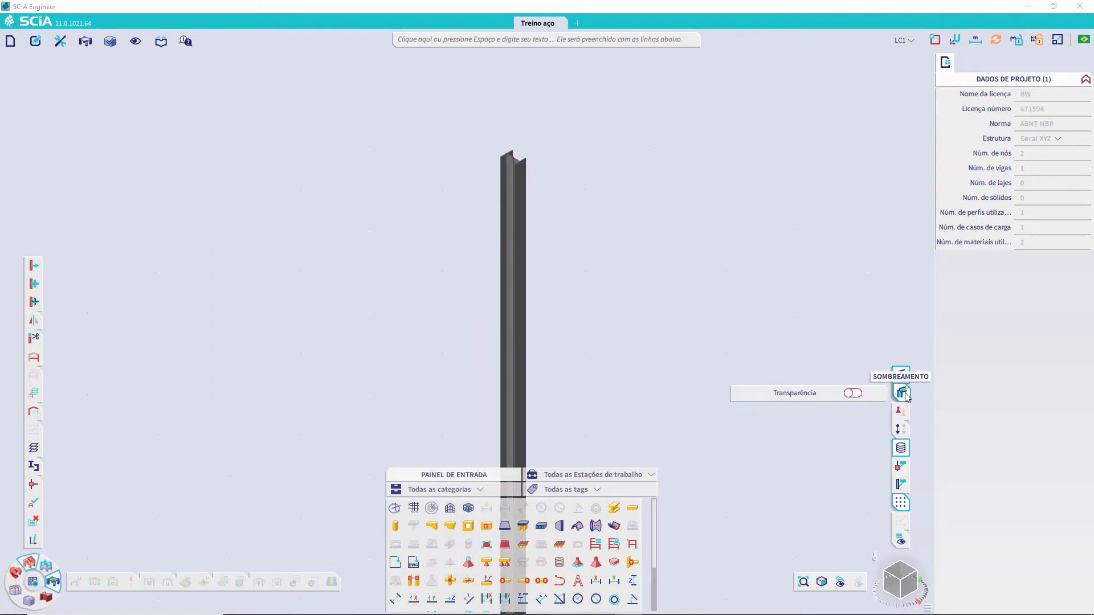
pyautogui.click(854, 394)
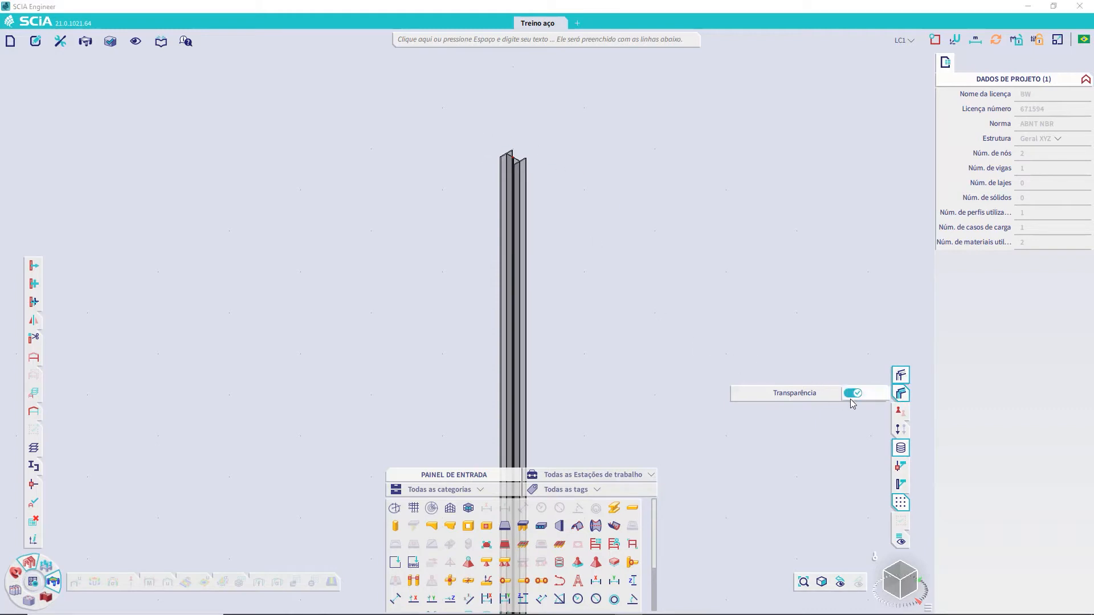
pyautogui.click(853, 393)
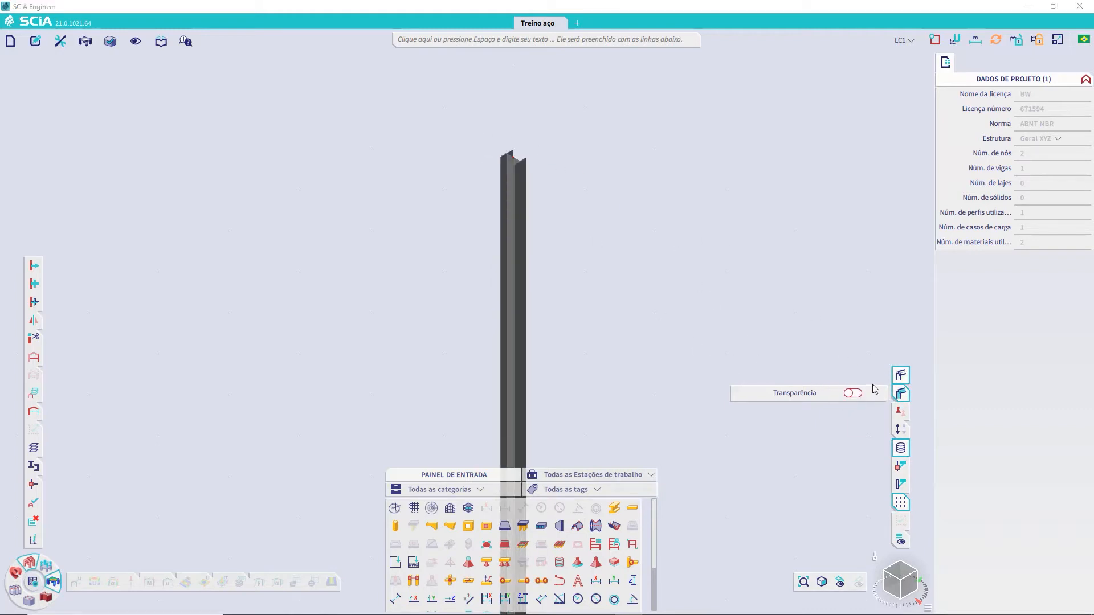
# Switch off the surface shading and volume display of the vertical member
pyautogui.click(901, 395)
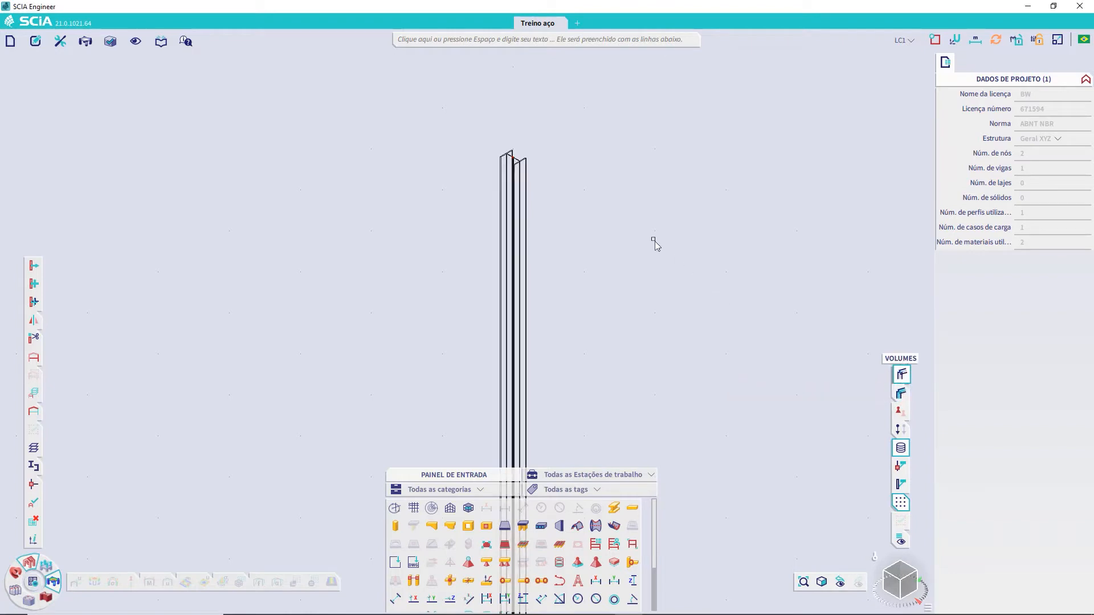
pyautogui.click(901, 374)
pyautogui.scroll(-2, 650, 321)
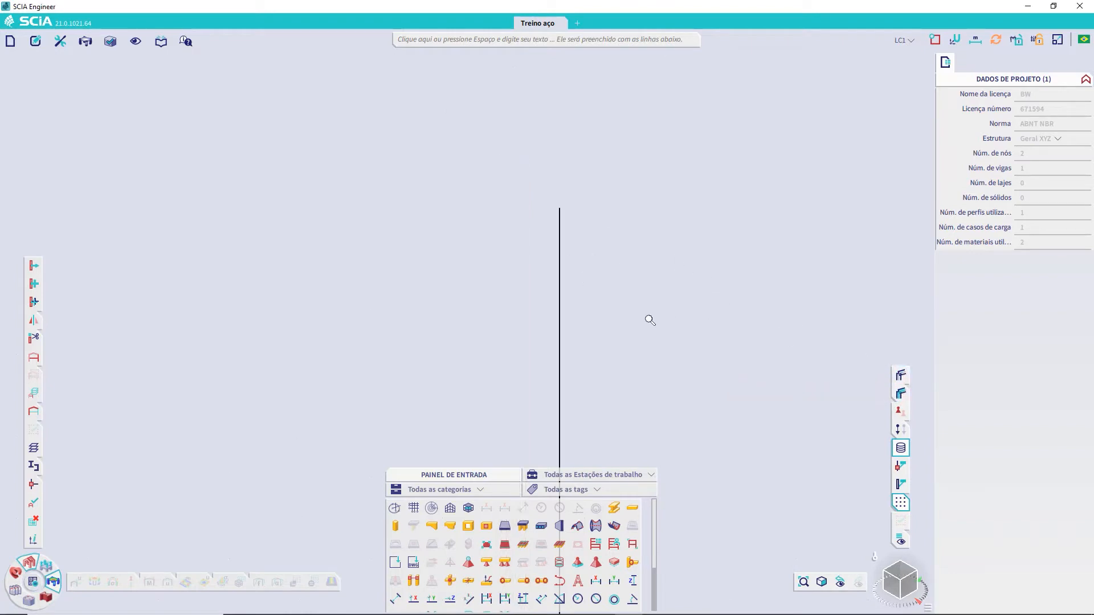
pyautogui.scroll(-1, 621, 342)
pyautogui.moveTo(593, 360); pyautogui.dragTo(471, 234, button='middle')
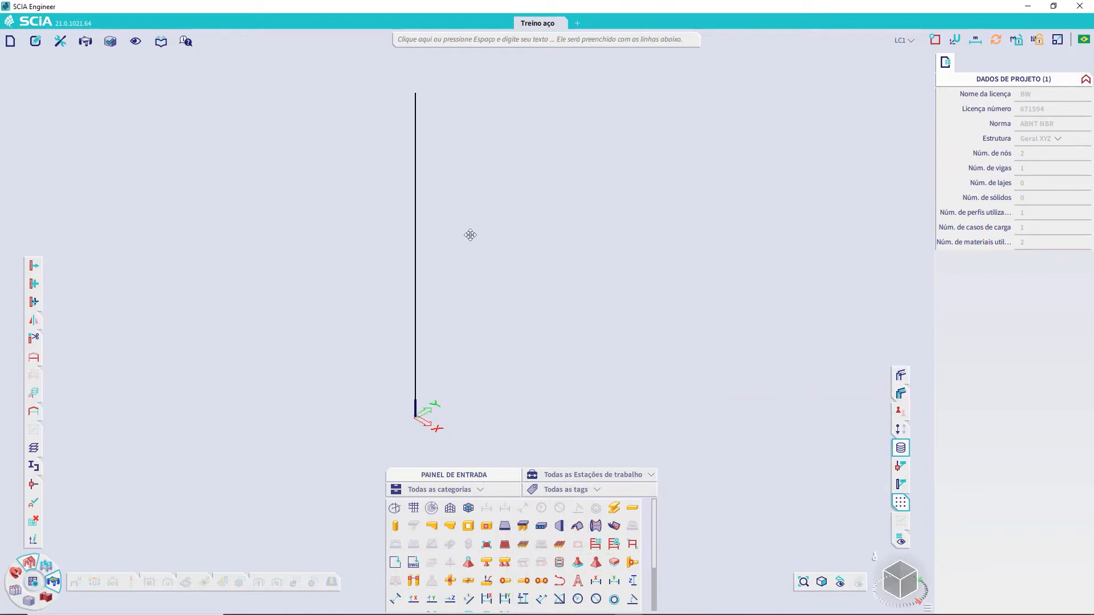
# Draw a circular-arc member about 14,6 m long on the ground plane beside the vertical member, using section CS1 - W200x35.9
pyautogui.click(616, 512)
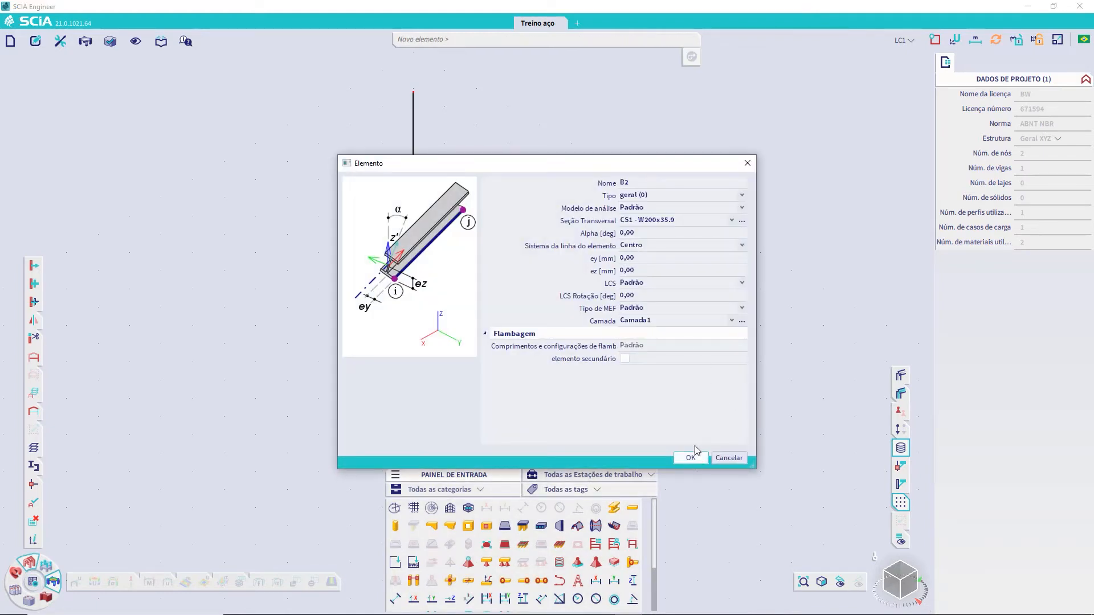
pyautogui.click(691, 457)
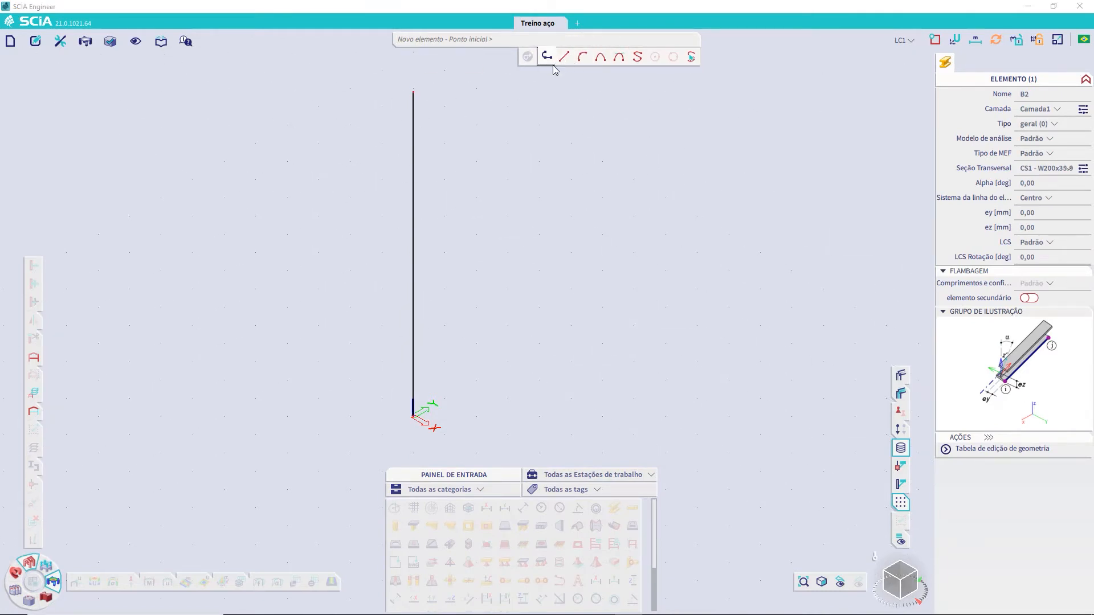
pyautogui.click(583, 57)
pyautogui.scroll(-3, 540, 302)
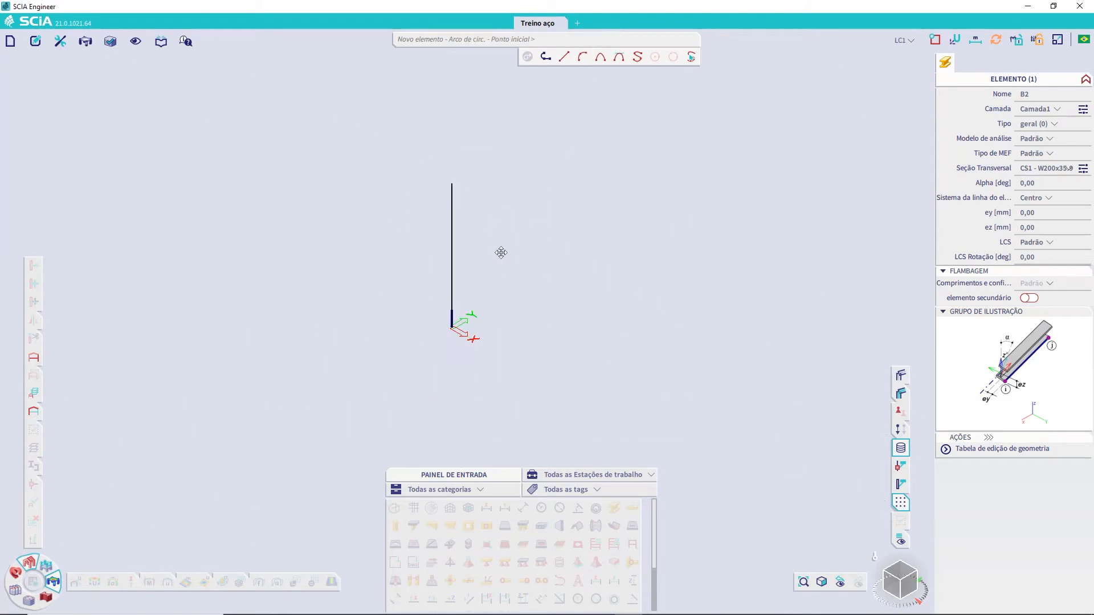
pyautogui.click(458, 305)
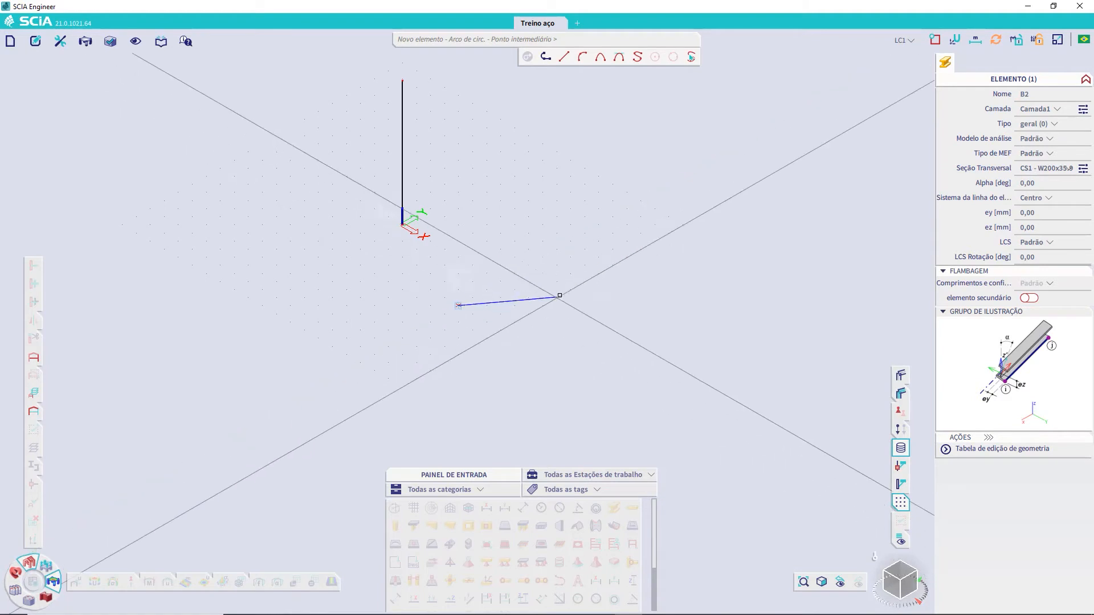
pyautogui.click(598, 265)
pyautogui.click(613, 201)
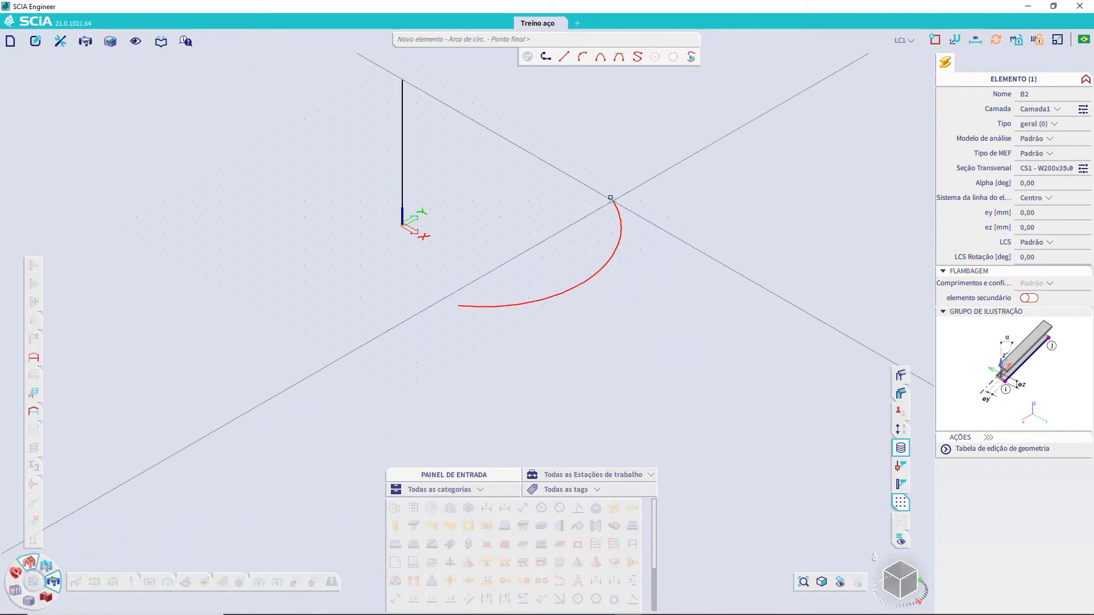
pyautogui.press('Escape')
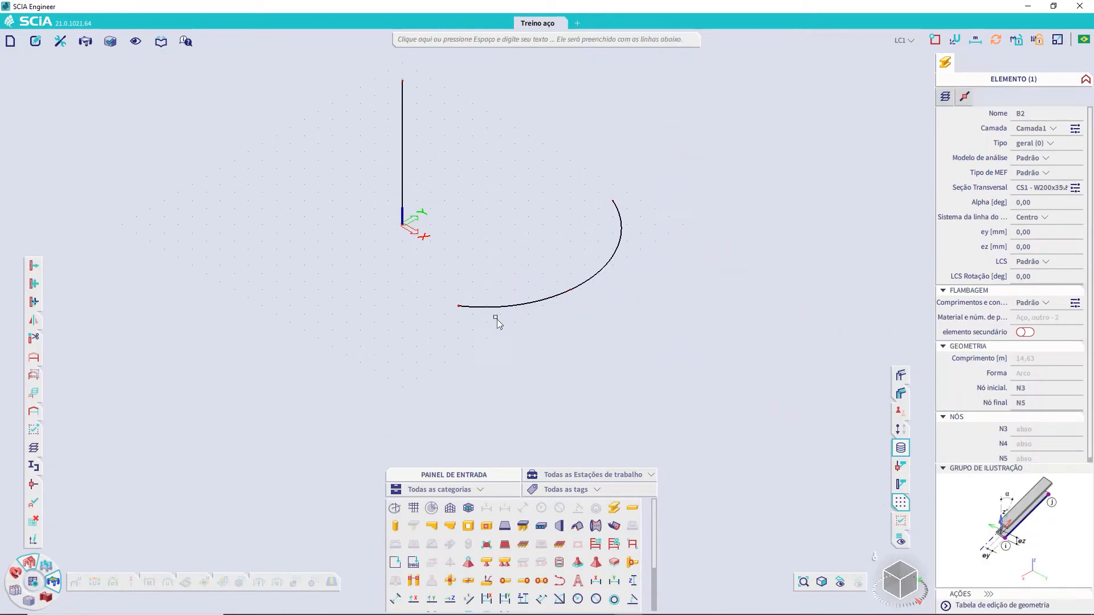
pyautogui.press('Escape')
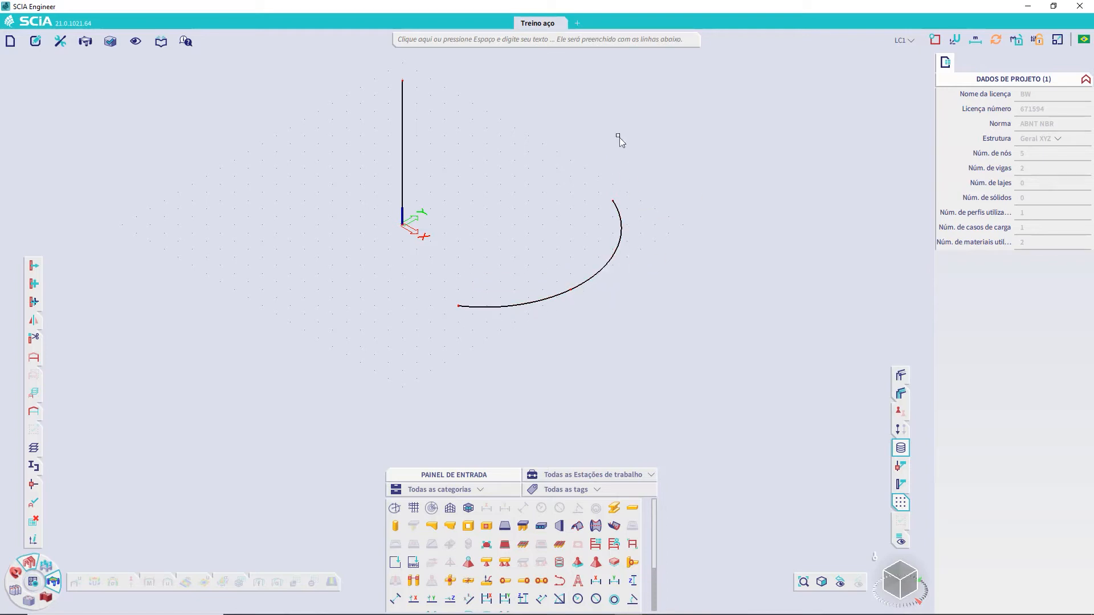
pyautogui.click(614, 508)
pyautogui.click(690, 458)
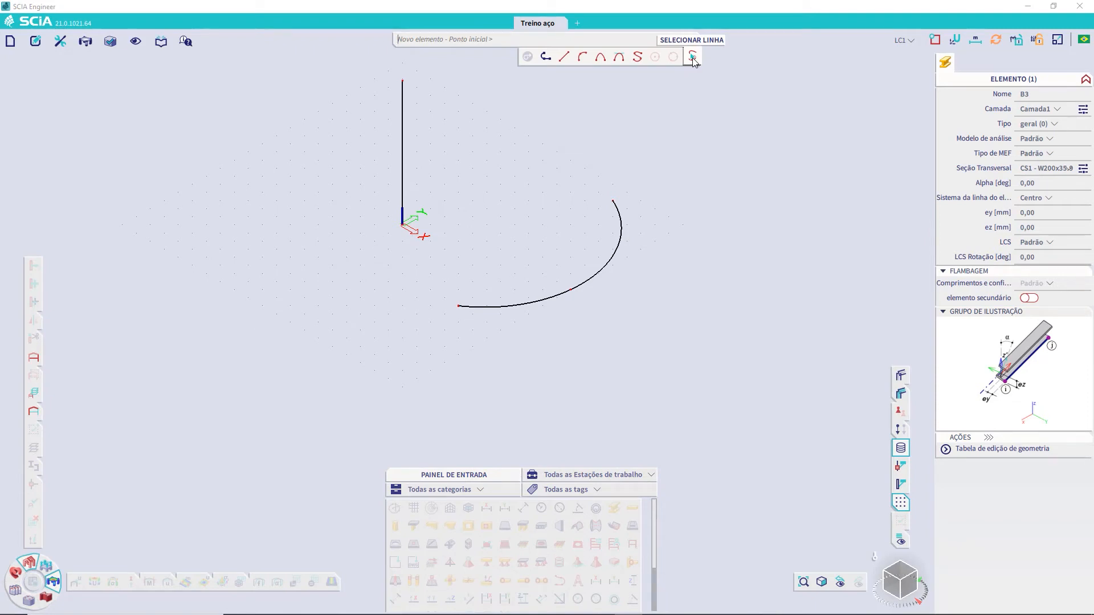
pyautogui.press('Escape')
# Draw a straight auxiliary line on layer Camada1, parallel to the Y axis, between the vertical member and the arc
pyautogui.scroll(-3, 523, 562)
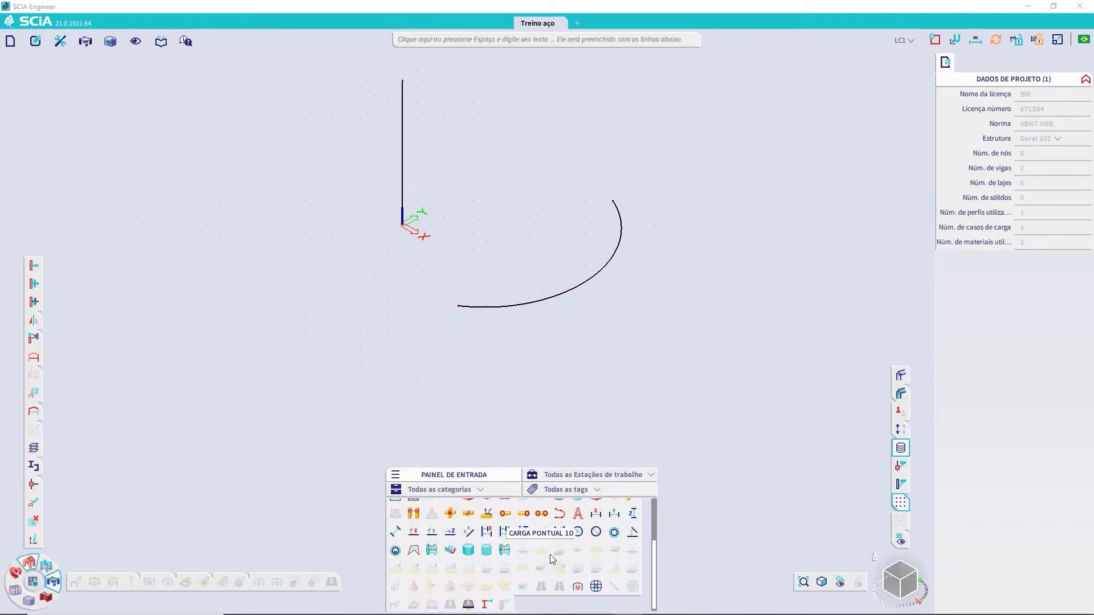
pyautogui.click(561, 504)
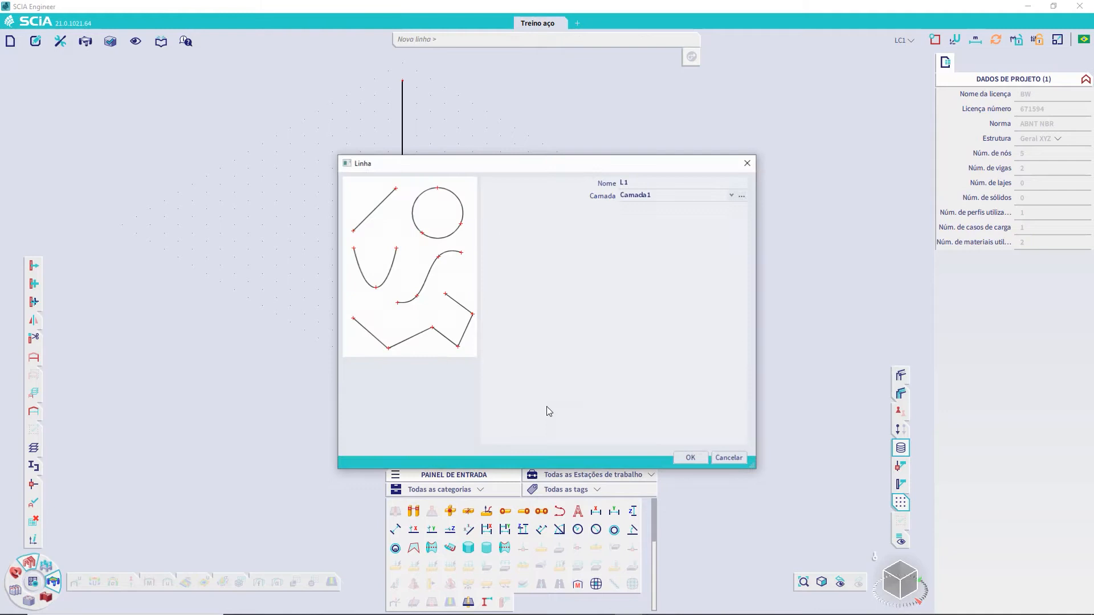
pyautogui.click(686, 457)
pyautogui.click(517, 224)
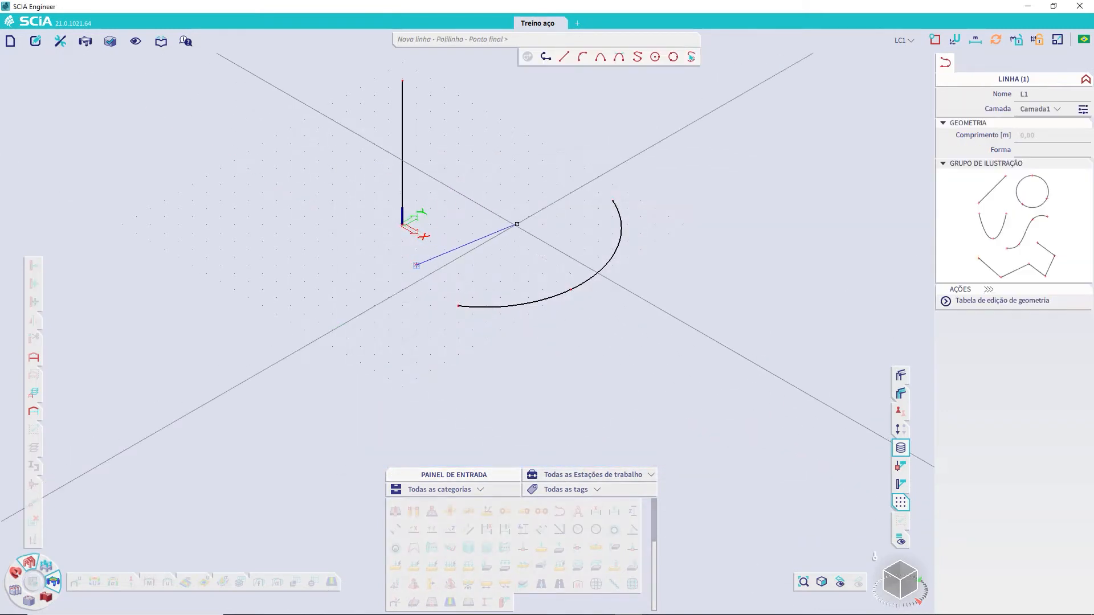
pyautogui.click(542, 194)
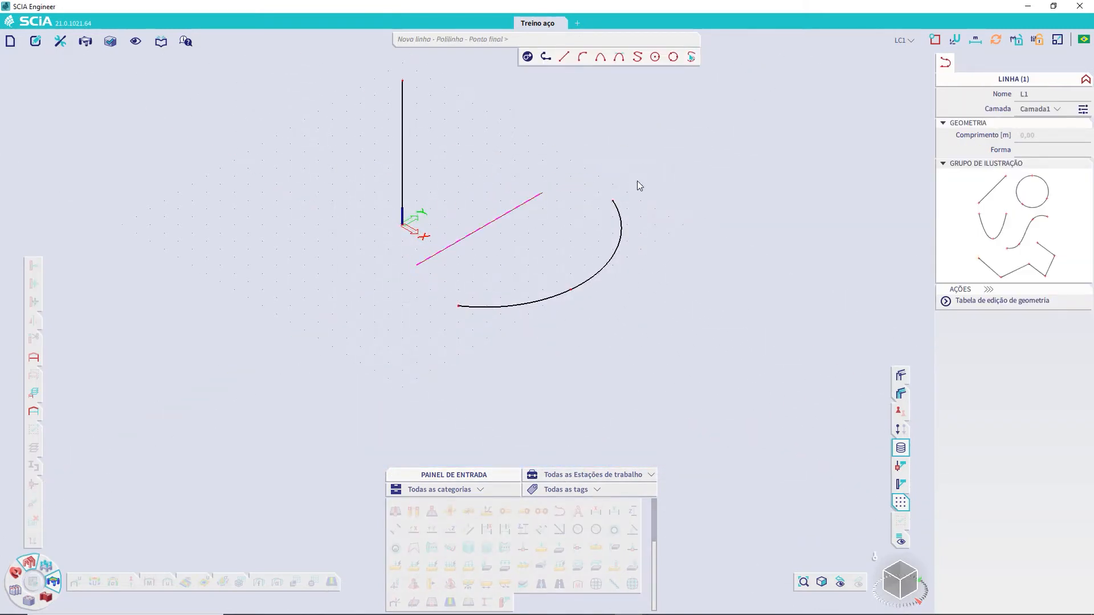
pyautogui.press('Escape')
pyautogui.press('Escape')
# Create a member with section CS1 - W200x35.9 by selecting the straight auxiliary line as its geometry
pyautogui.scroll(3, 583, 526)
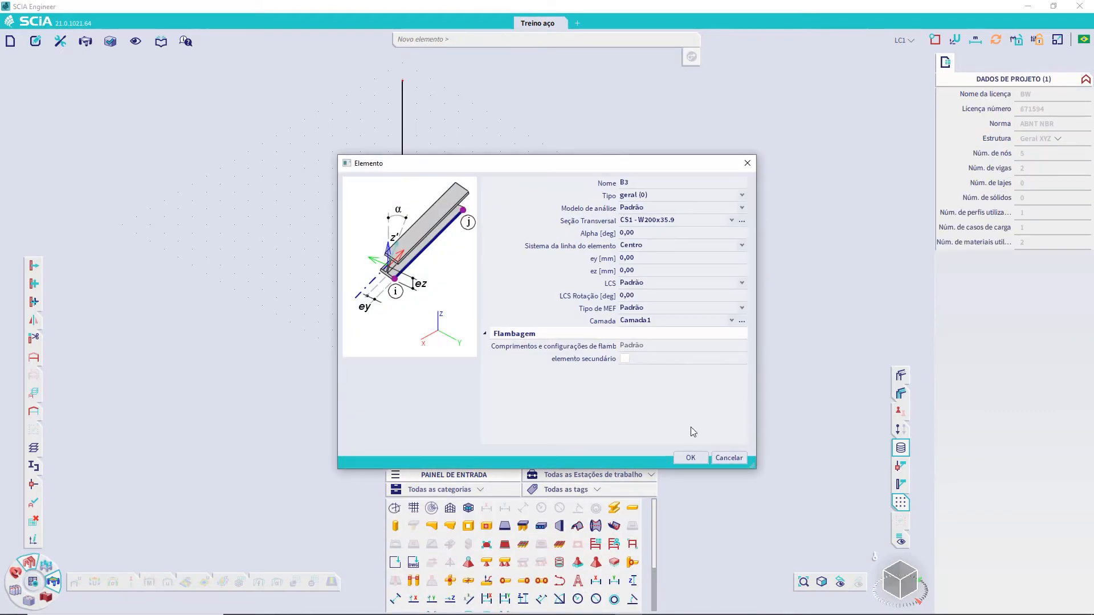
pyautogui.click(690, 457)
pyautogui.click(693, 58)
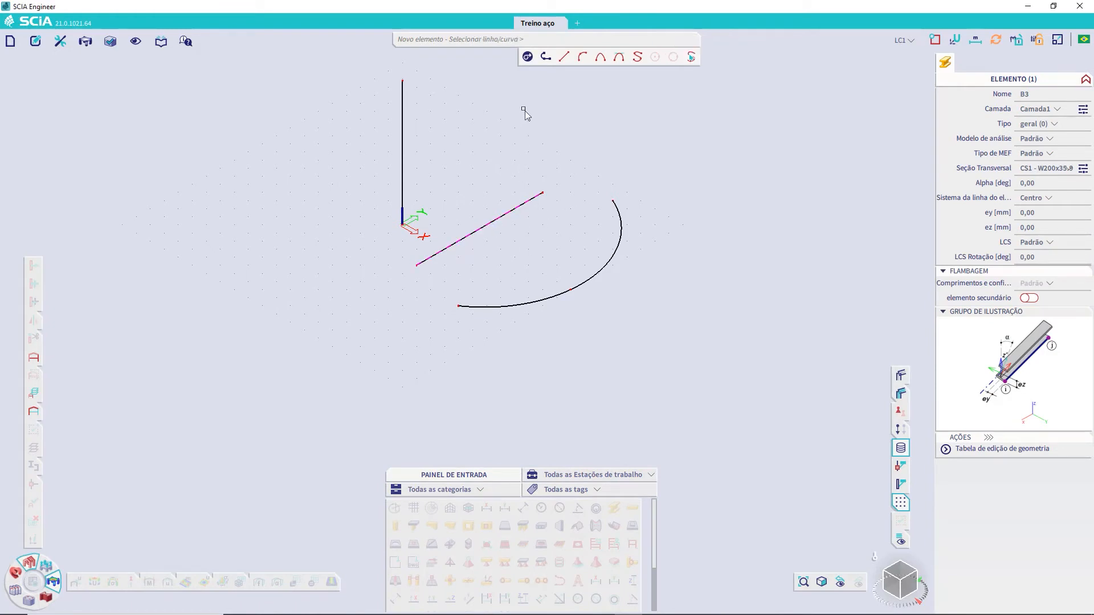
pyautogui.press('Escape')
pyautogui.press('Escape')
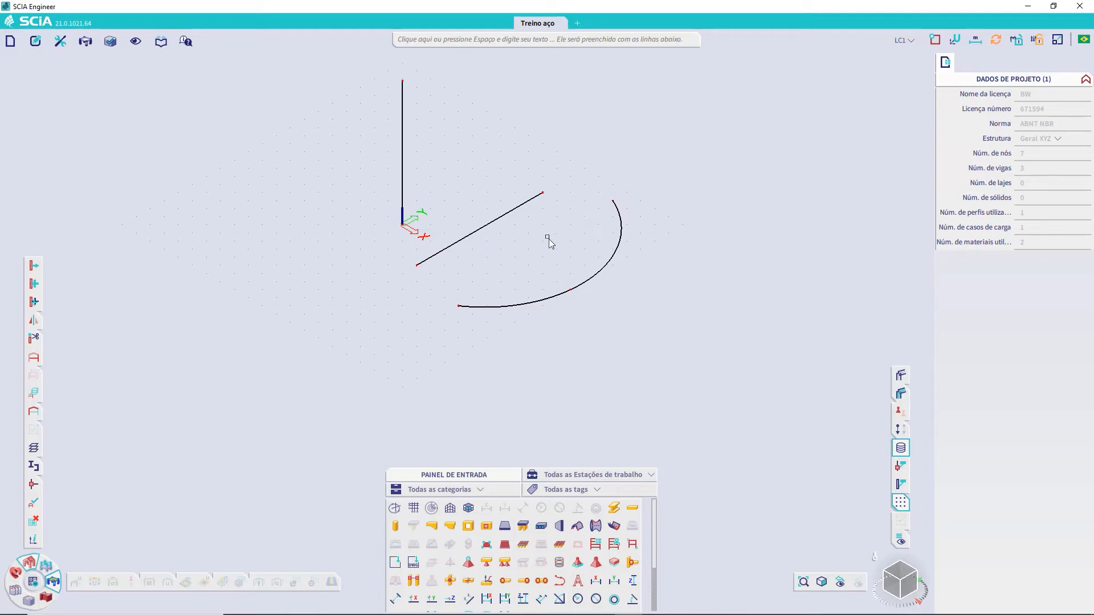
# Delete the arc member, the straight member, the auxiliary line and their nodes, keeping only the vertical member
pyautogui.press('Delete')
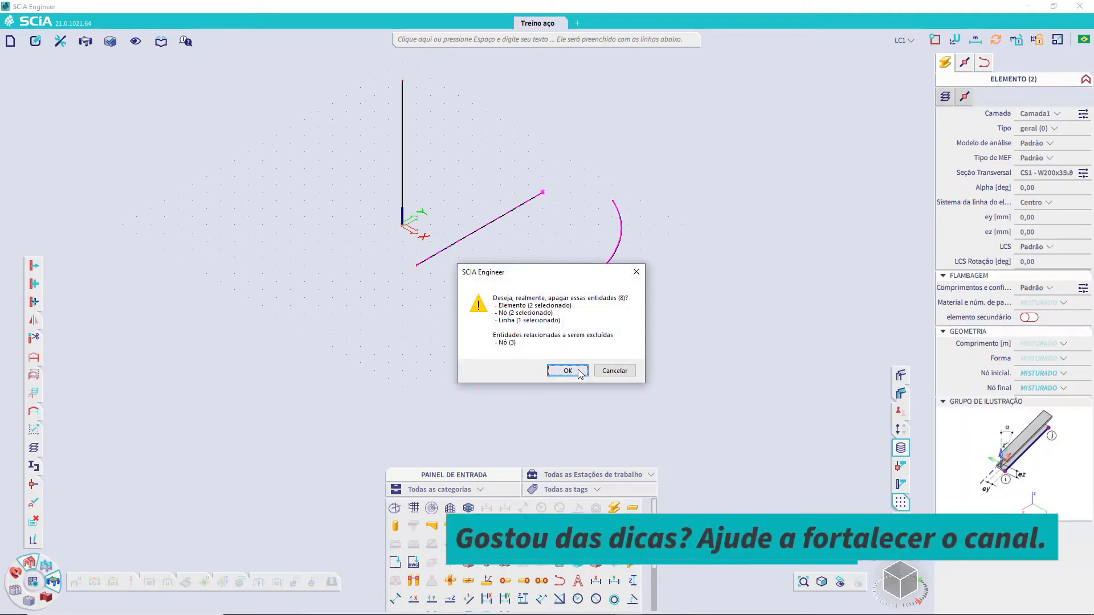
pyautogui.click(567, 370)
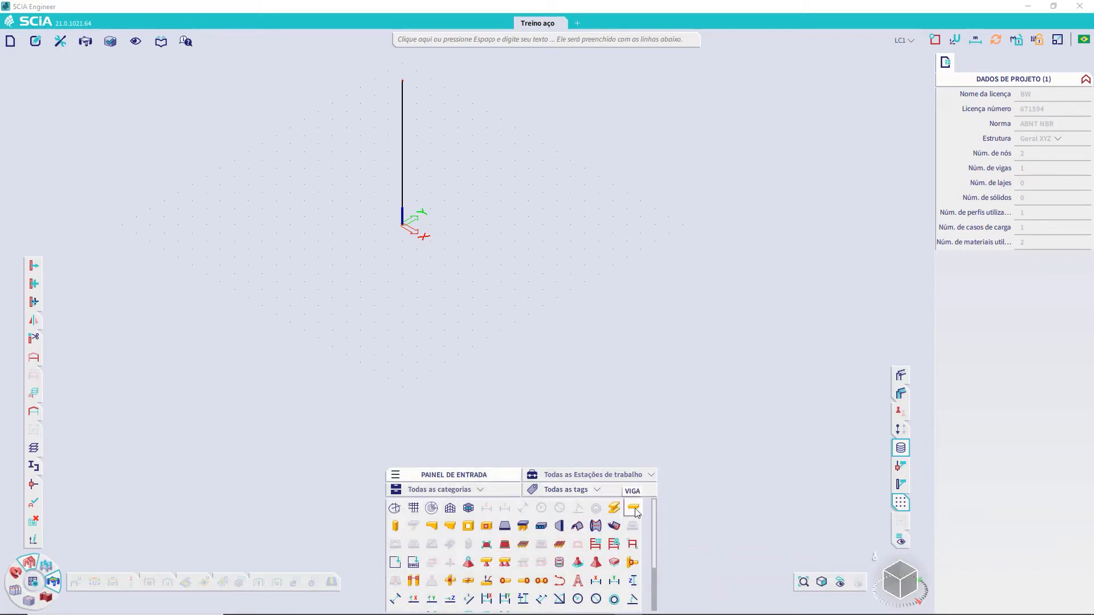
# Place a column of section CS1 - W200x35.9, 8,9 m long with insertion point Base, about 3 m along X from the vertical member
pyautogui.click(398, 525)
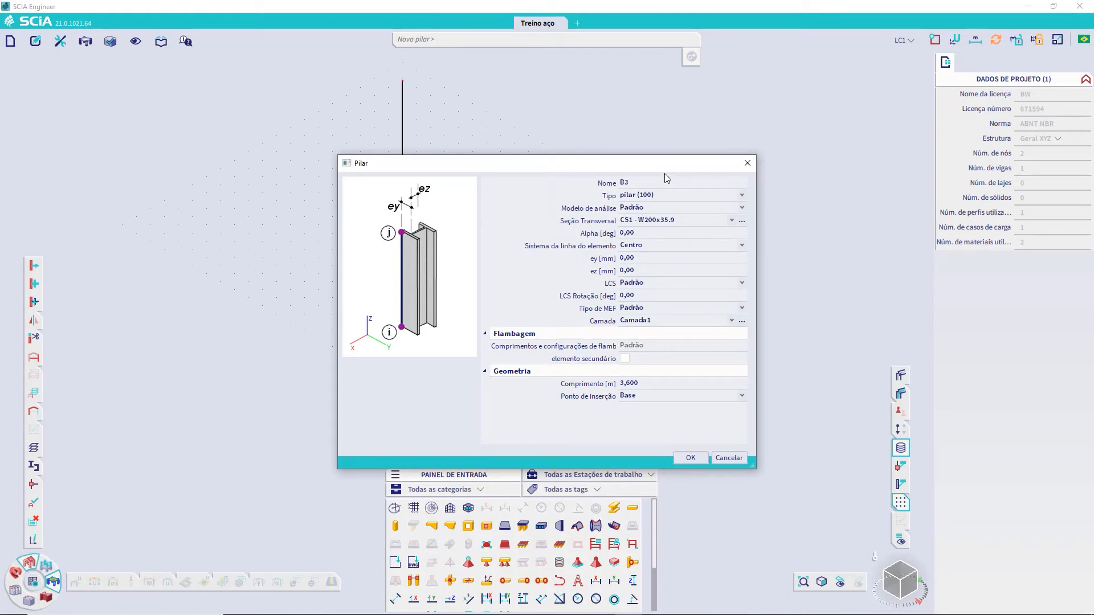
pyautogui.click(645, 385)
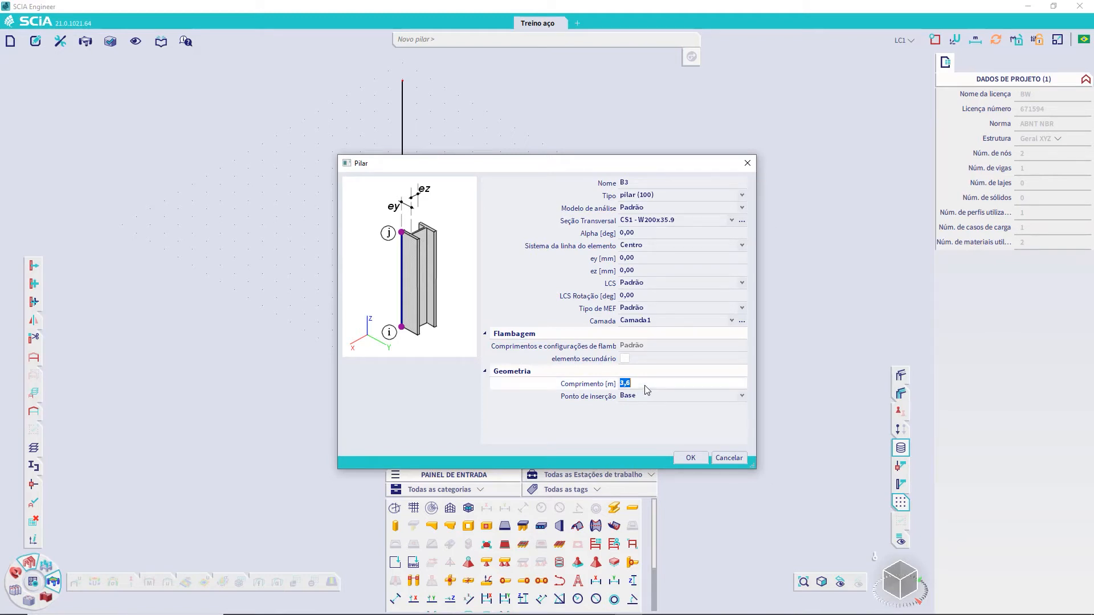
pyautogui.write('8,9')
pyautogui.press('Return')
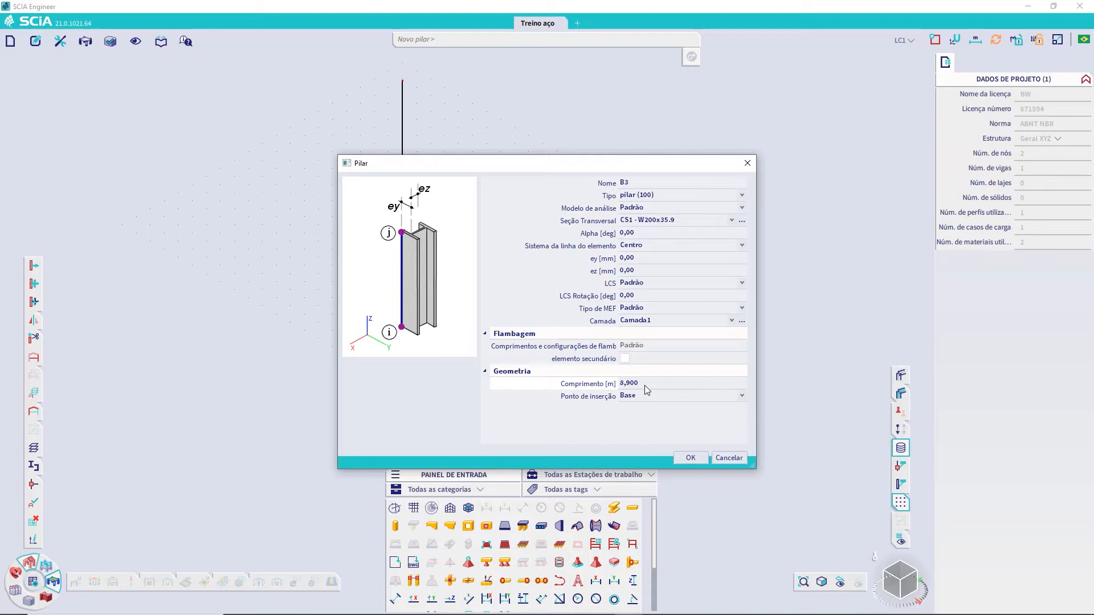
pyautogui.click(634, 398)
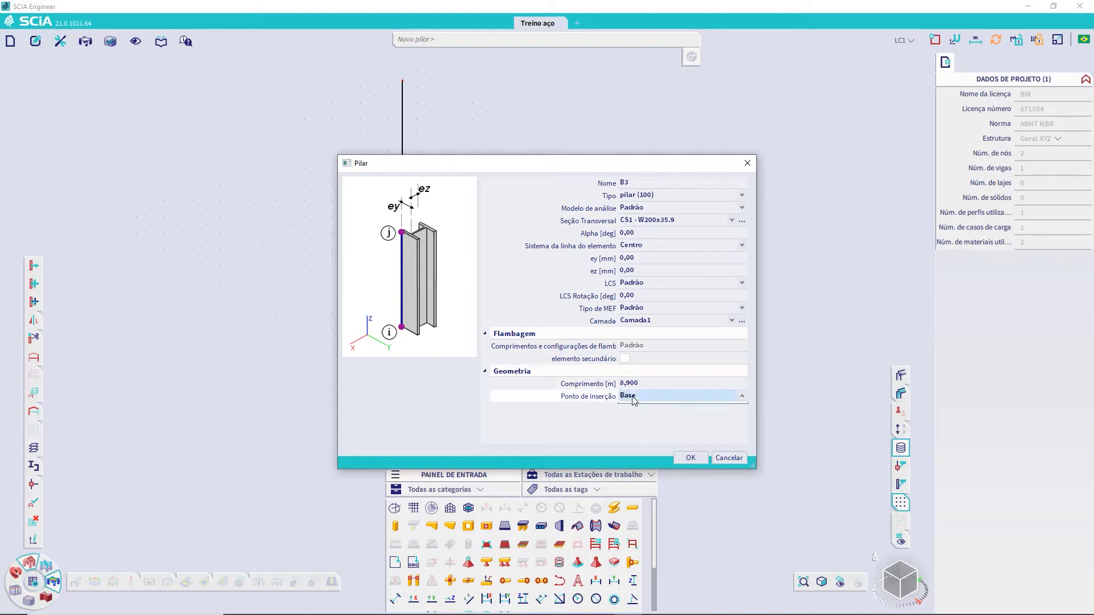
pyautogui.click(634, 407)
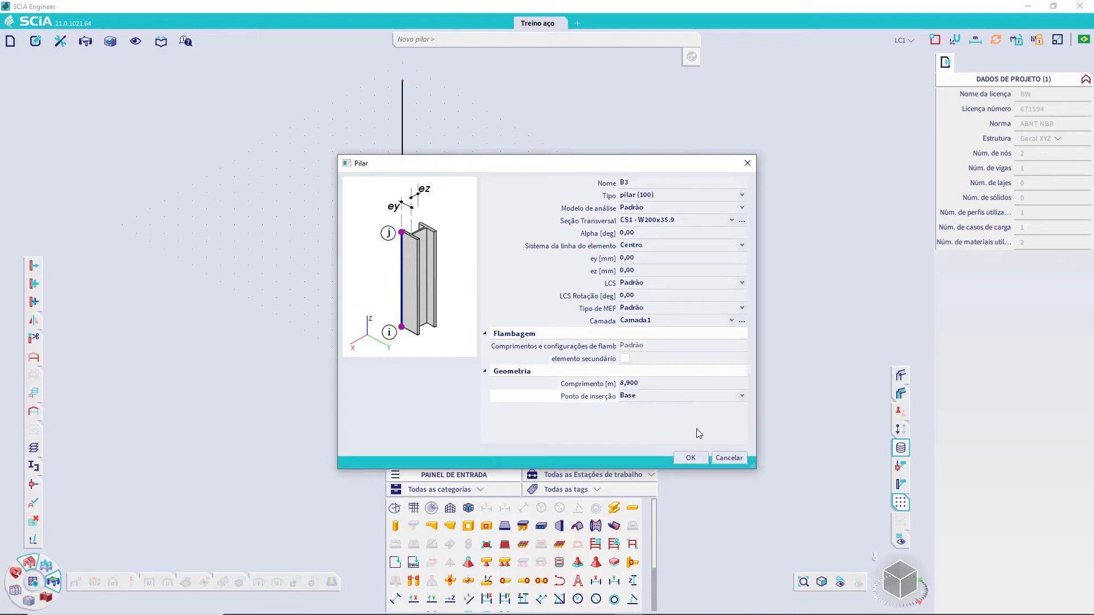
pyautogui.click(690, 458)
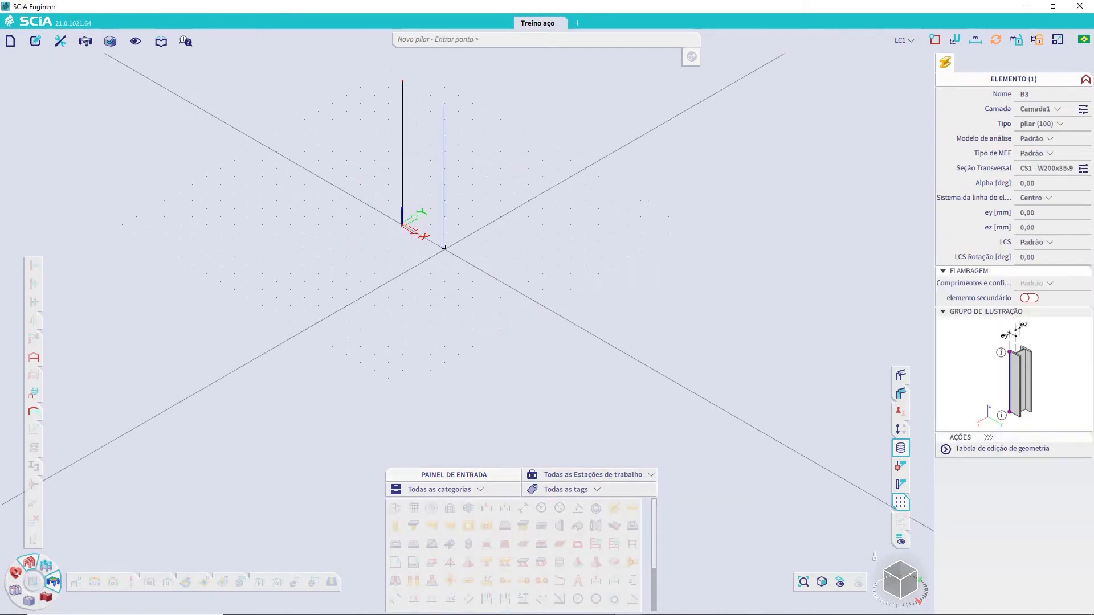
pyautogui.scroll(2, 403, 195)
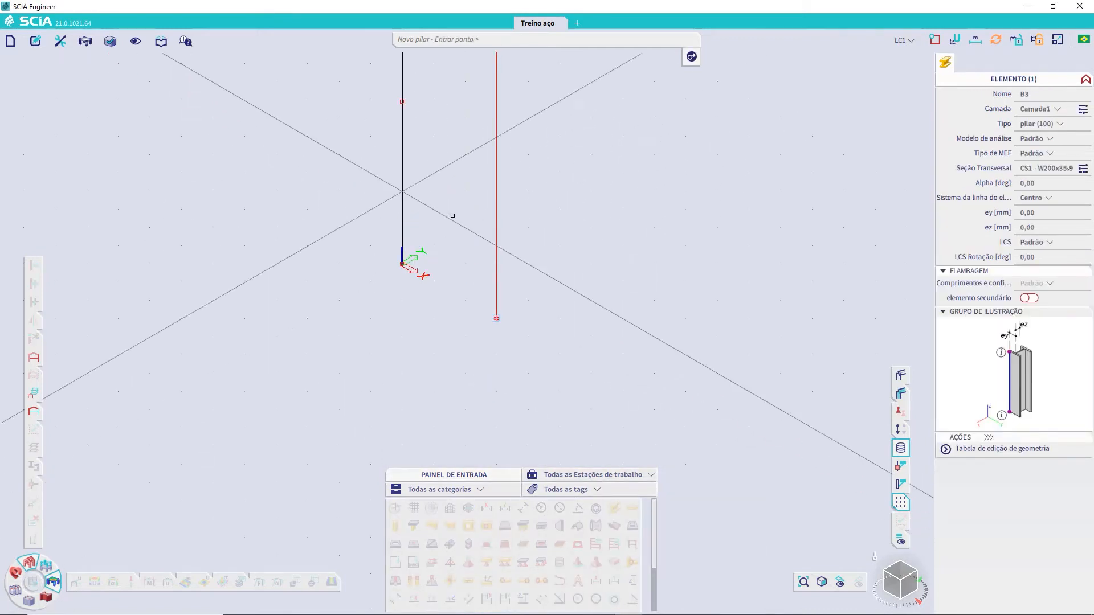
pyautogui.moveTo(470, 291); pyautogui.dragTo(474, 310, button='middle')
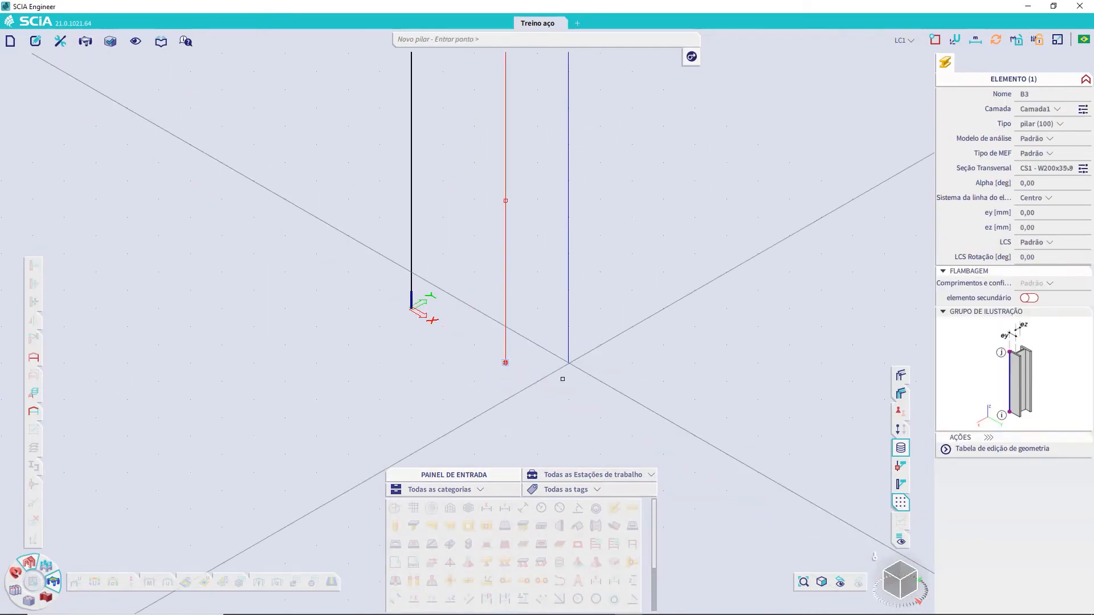
pyautogui.press('Escape')
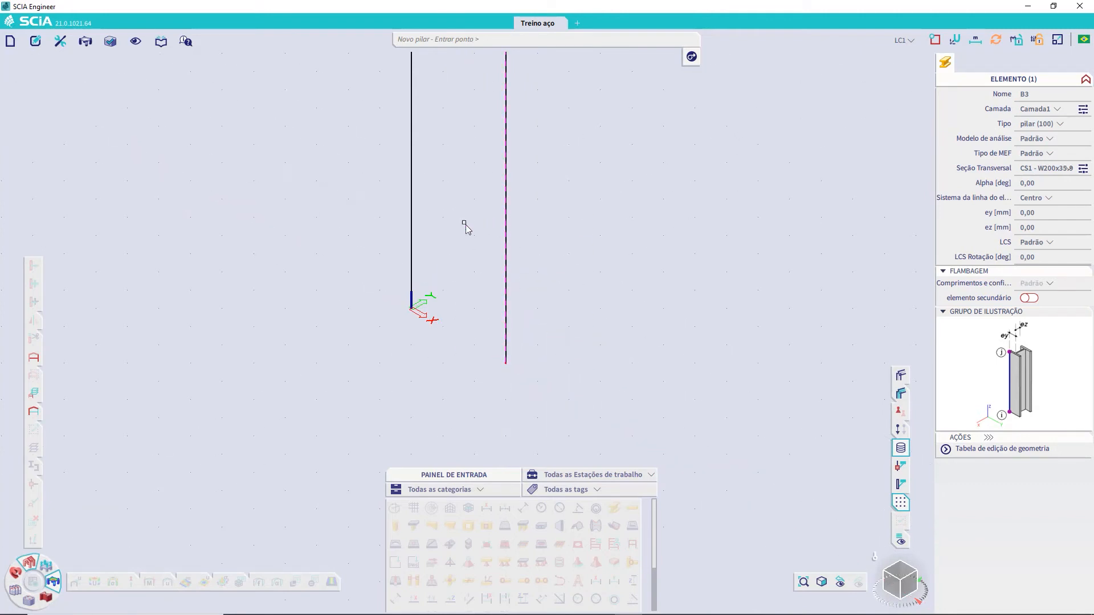
pyautogui.scroll(-1, 459, 224)
pyautogui.press('Escape')
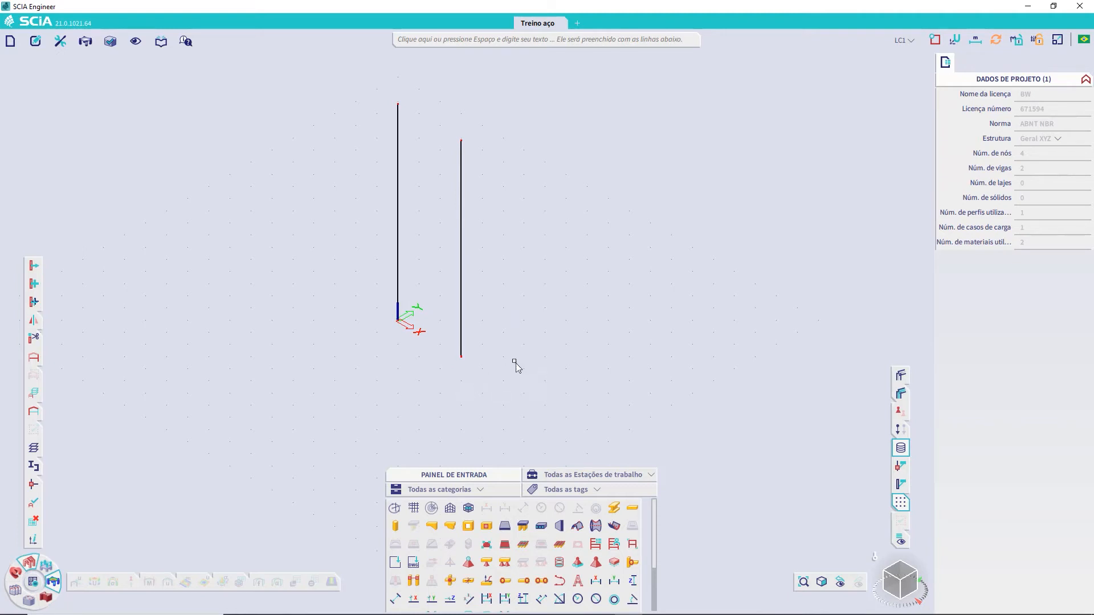
# Examine the point grid spacing settings and the tracking guide angle settings, leaving both unchanged
pyautogui.click(935, 39)
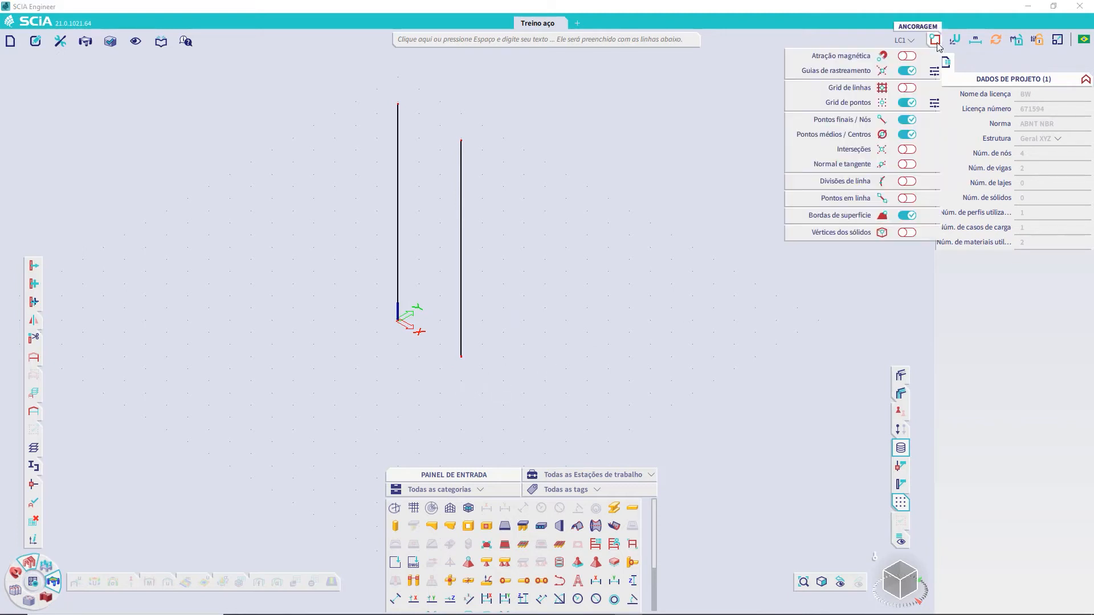
pyautogui.click(934, 104)
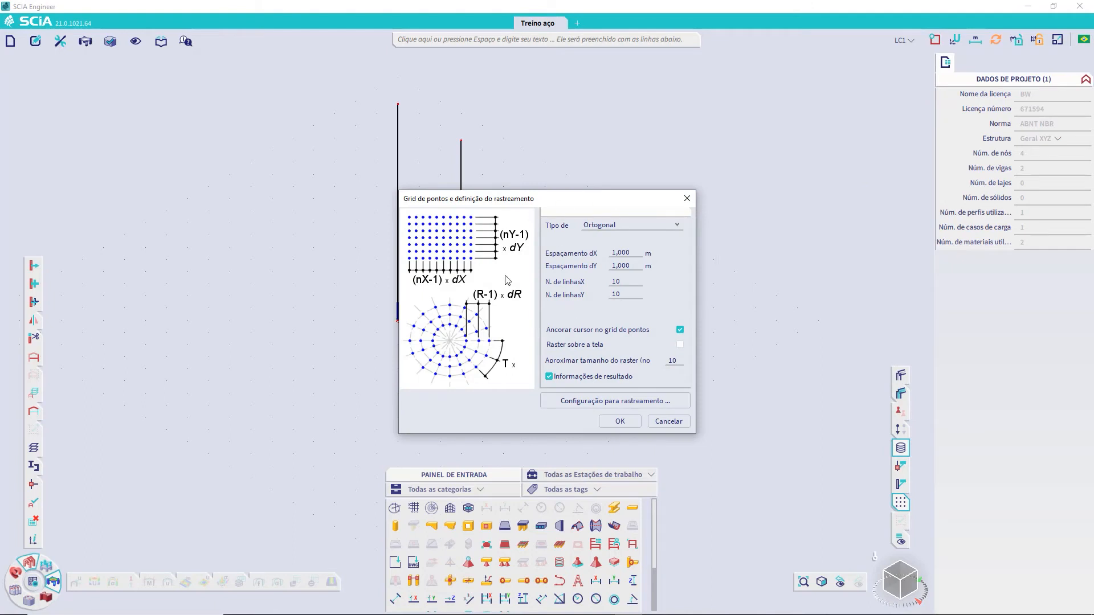
pyautogui.click(668, 422)
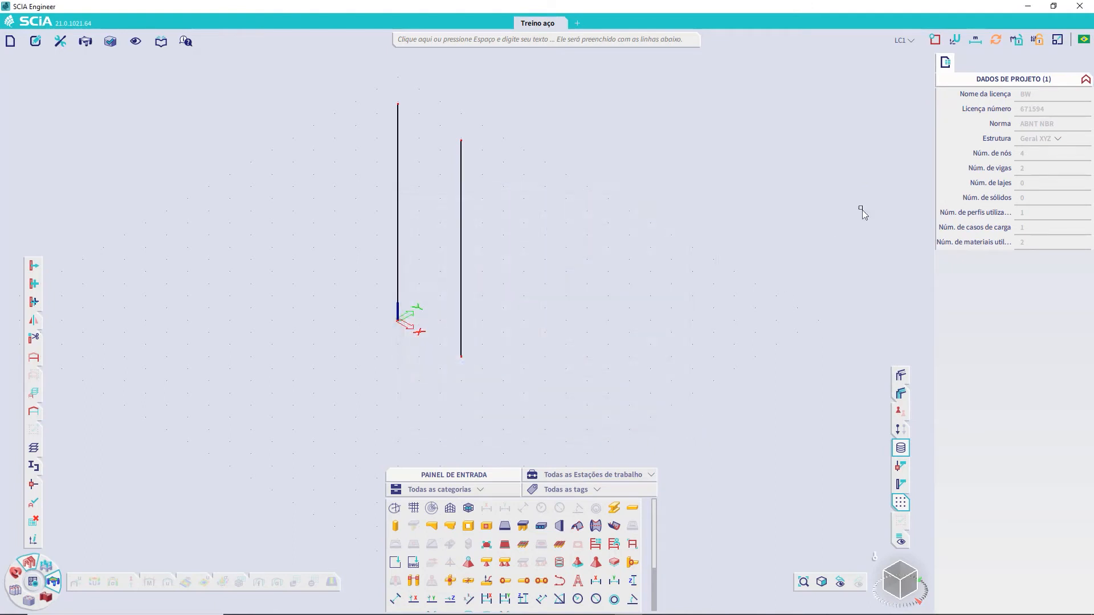
pyautogui.click(935, 40)
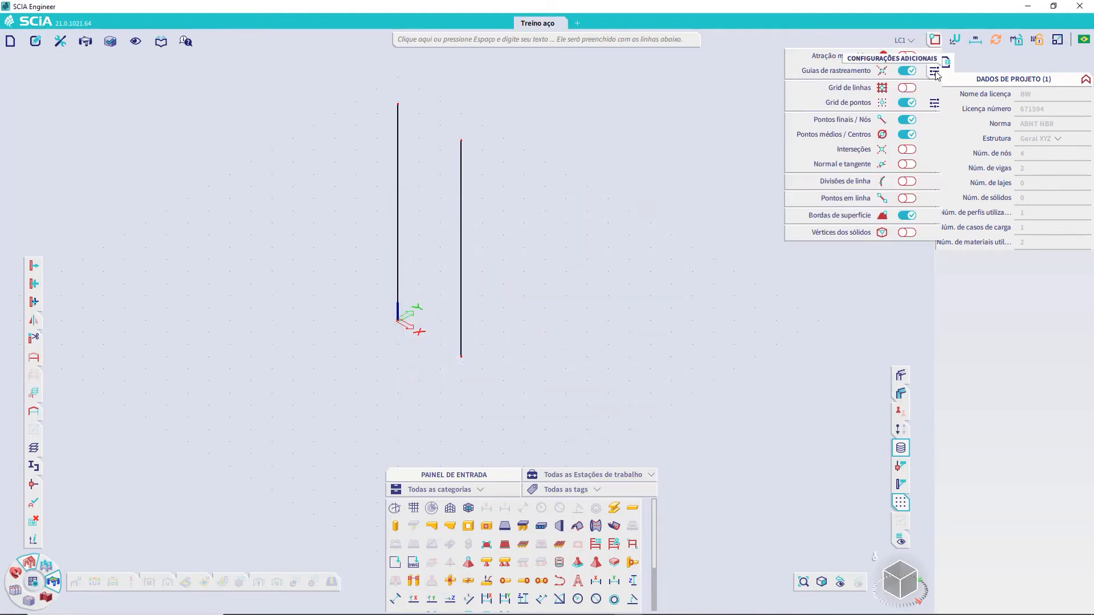
pyautogui.click(934, 71)
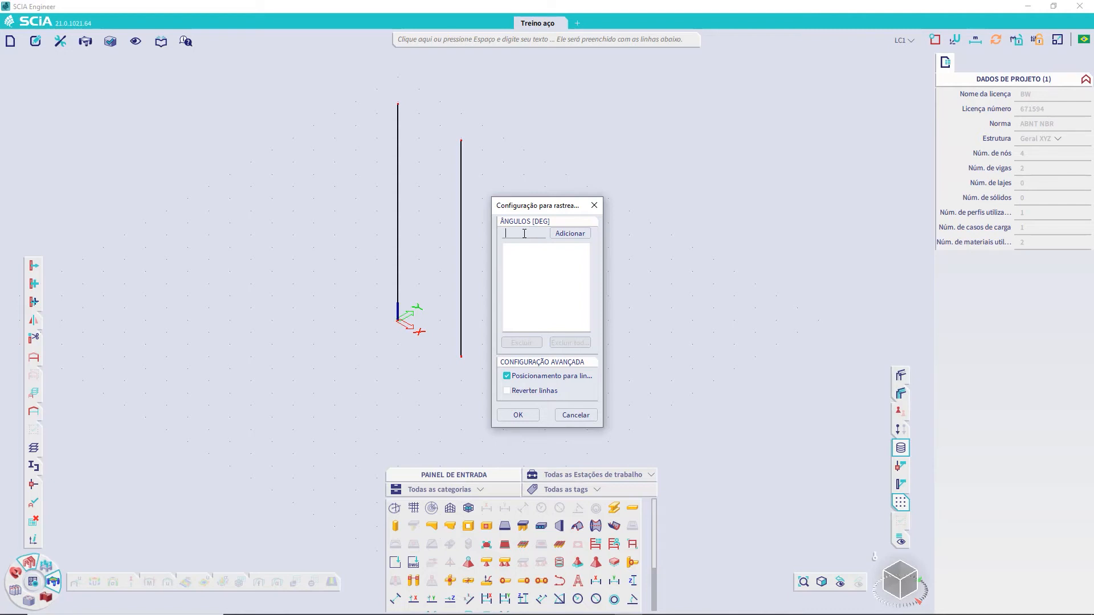
pyautogui.click(575, 414)
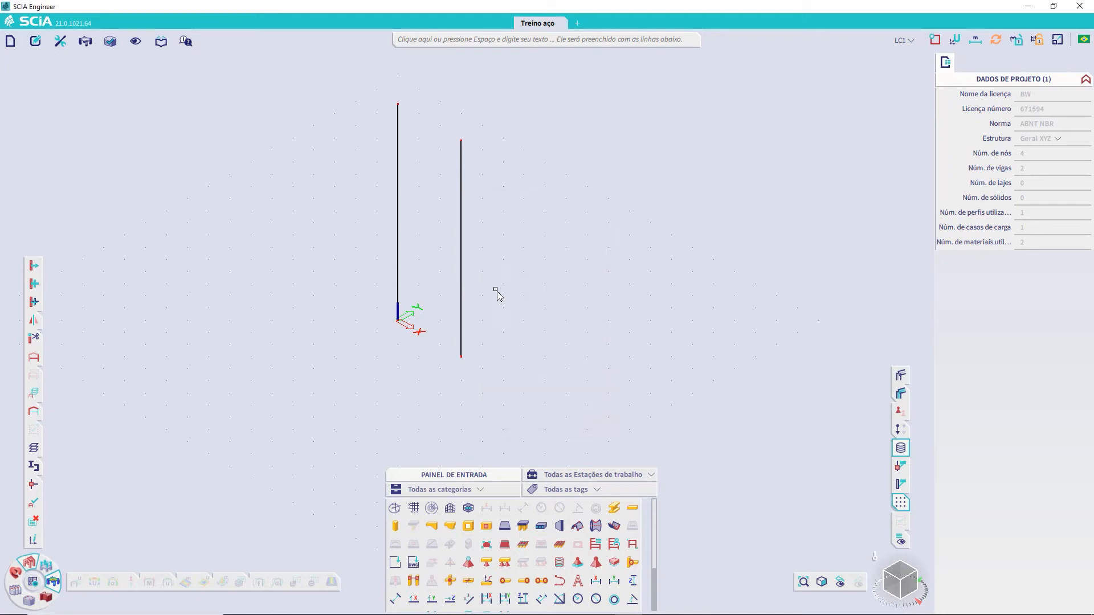
# Place a horizontal beam of section CS1 - W200x35.9, 6 m long along the X axis, inserted by its start point, away from the columns
pyautogui.moveTo(495, 293); pyautogui.dragTo(471, 325, button='middle')
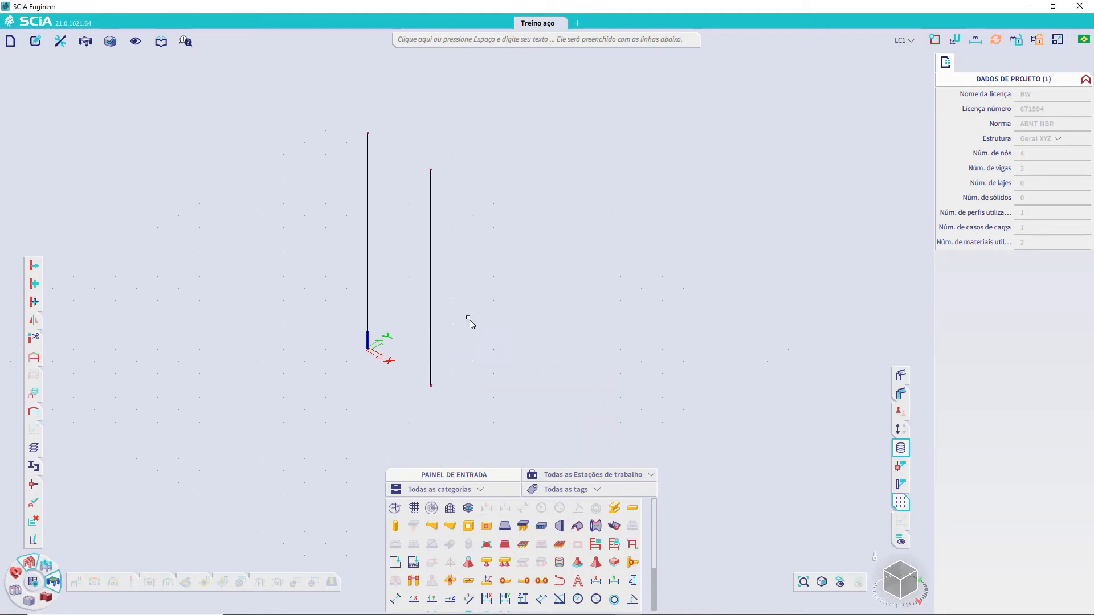
pyautogui.click(633, 507)
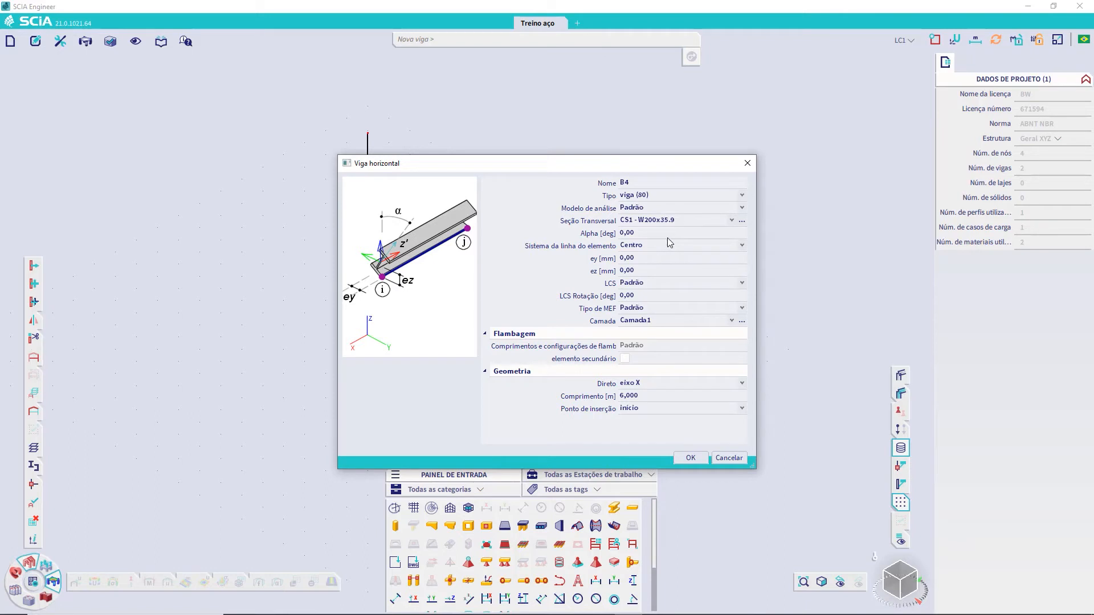
pyautogui.click(653, 383)
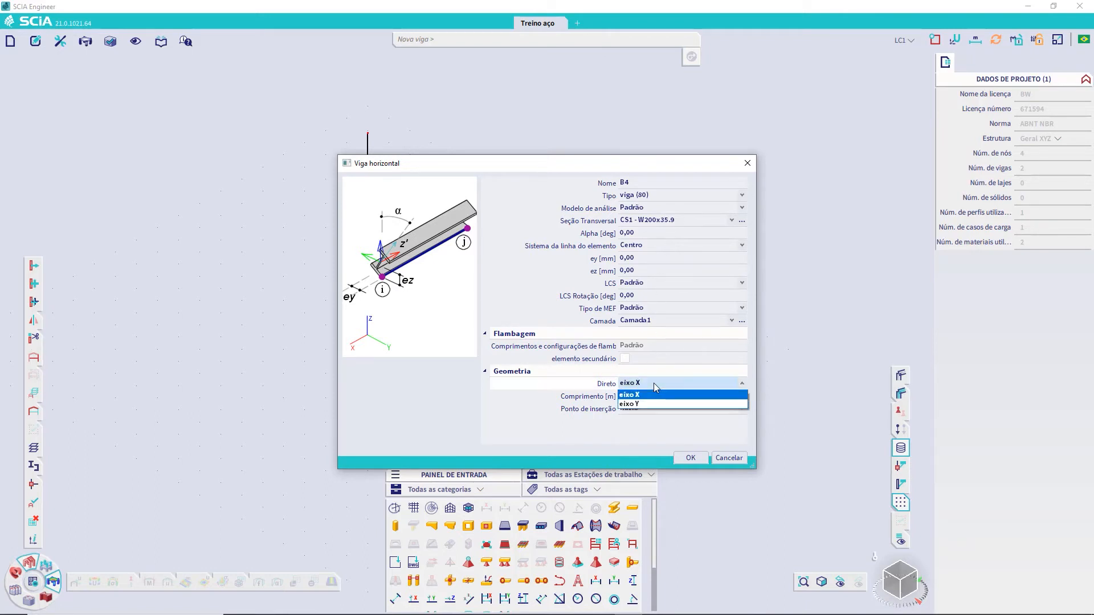
pyautogui.click(649, 379)
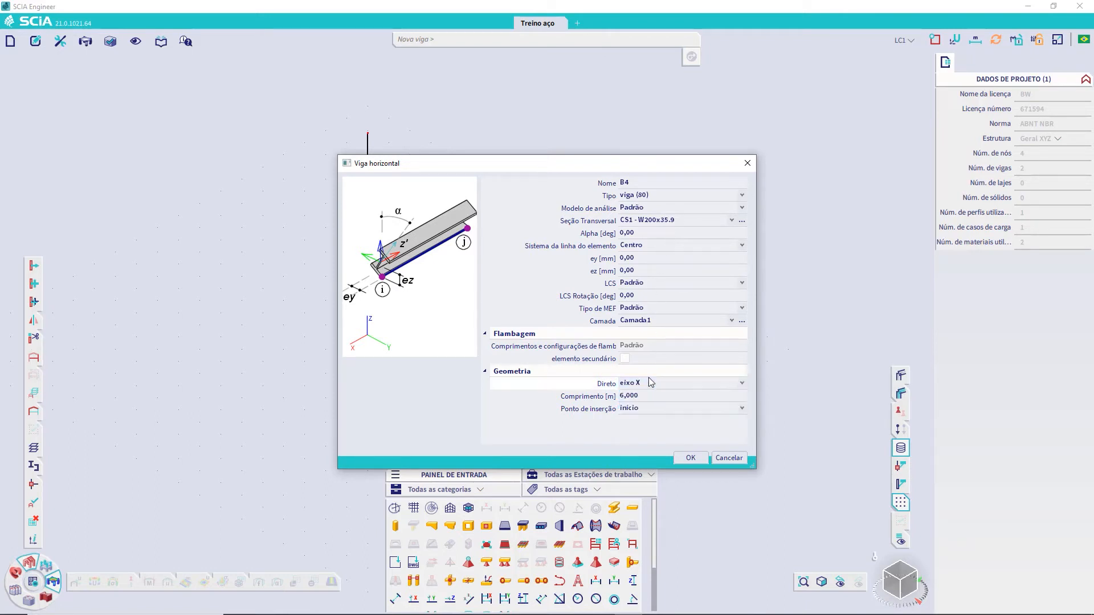
pyautogui.click(637, 410)
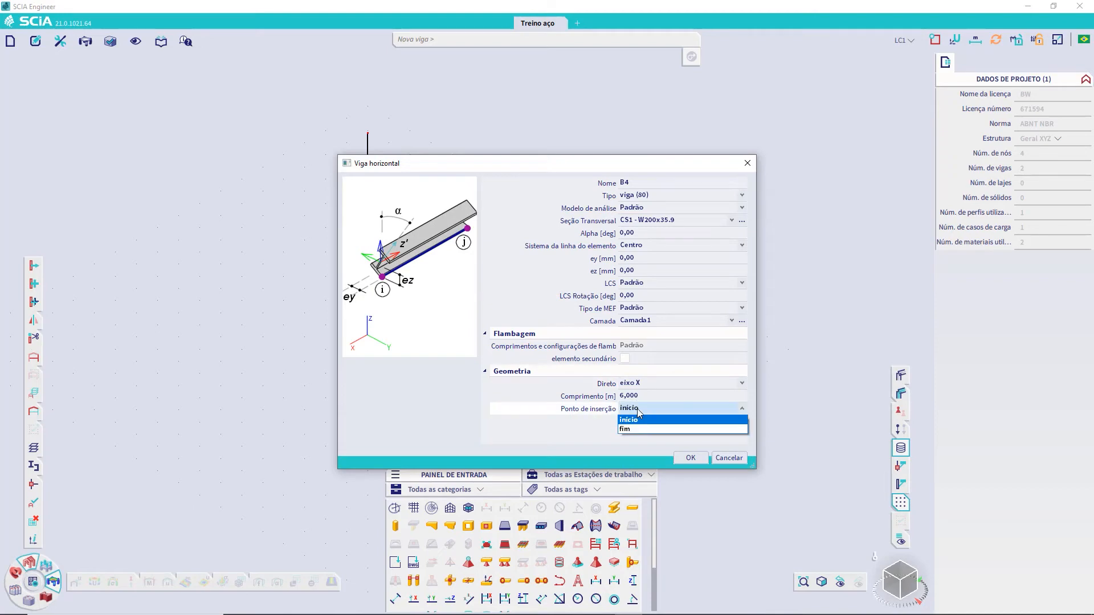
pyautogui.click(637, 408)
pyautogui.click(690, 457)
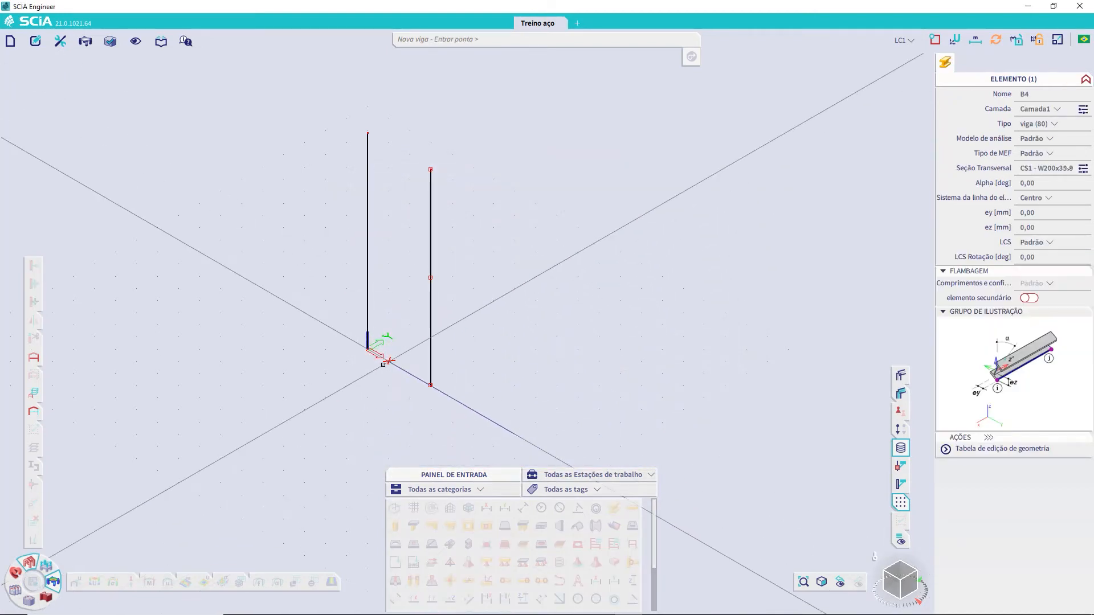
pyautogui.click(557, 313)
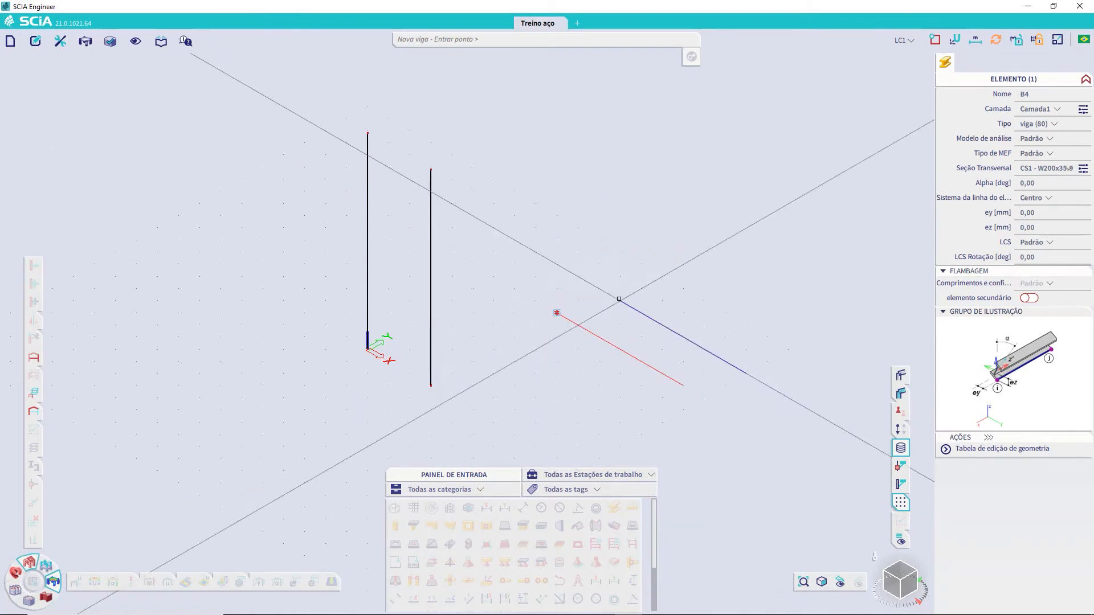
pyautogui.press('Escape')
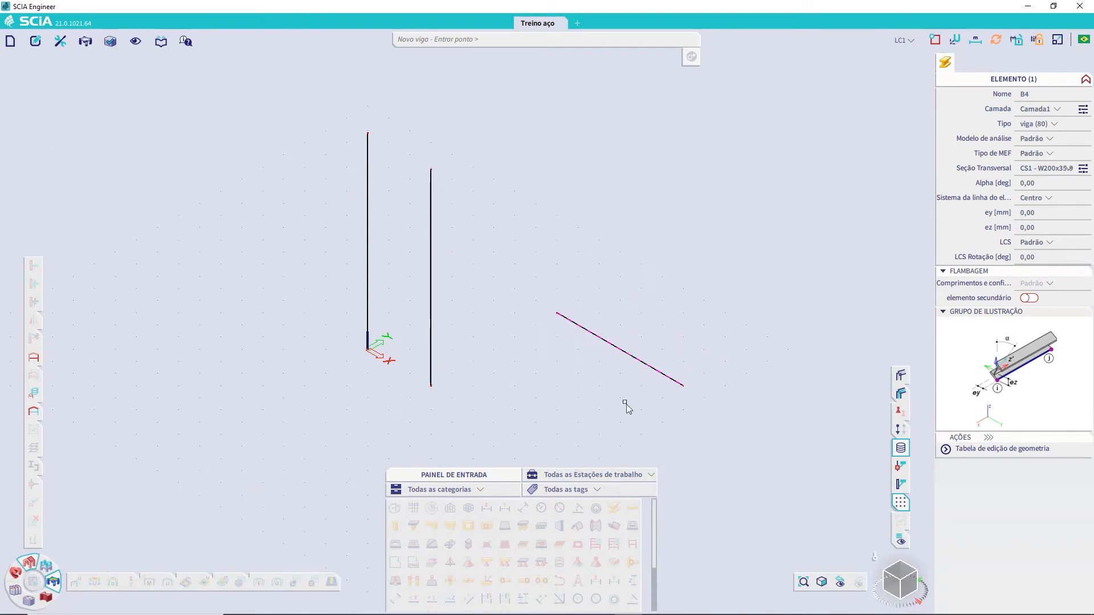
pyautogui.press('Escape')
# Place a second horizontal beam, 6 m long along the Y axis, starting from the first beam's start node
pyautogui.click(630, 505)
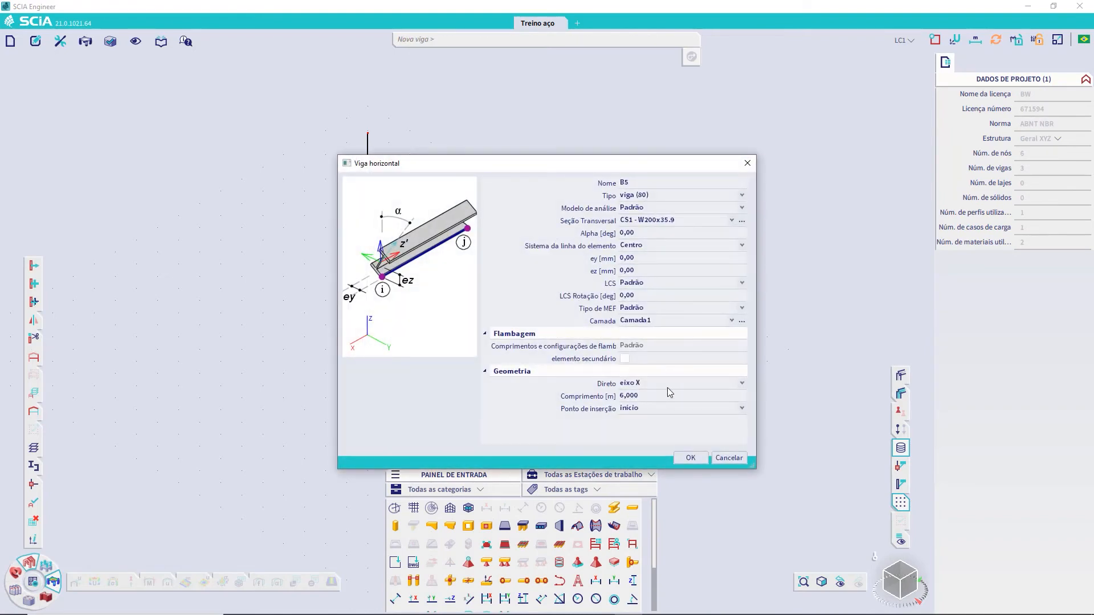
pyautogui.click(671, 384)
pyautogui.click(673, 404)
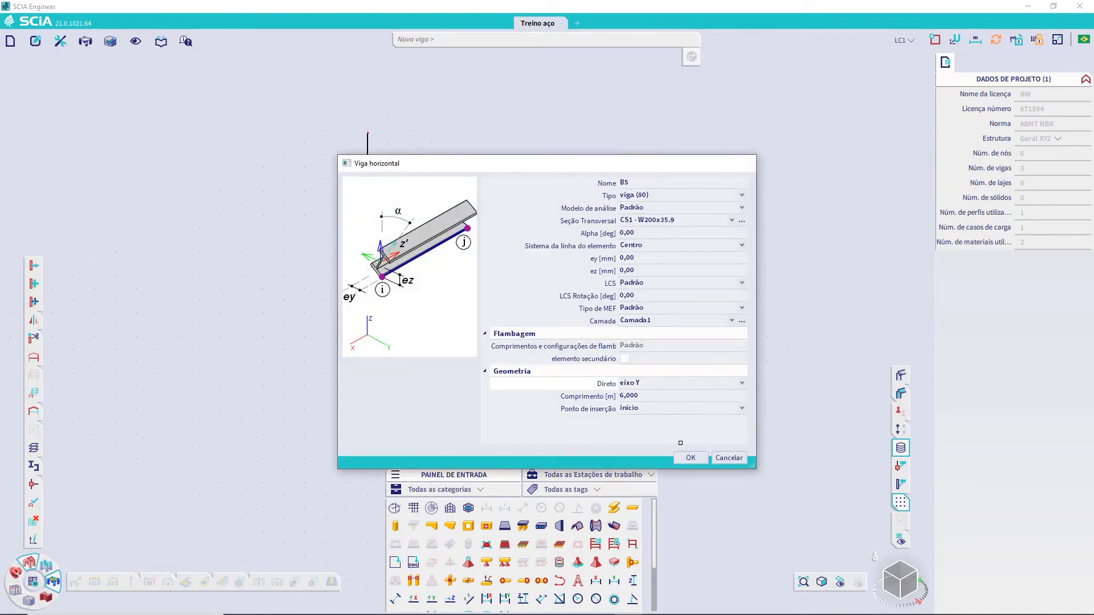
pyautogui.click(690, 458)
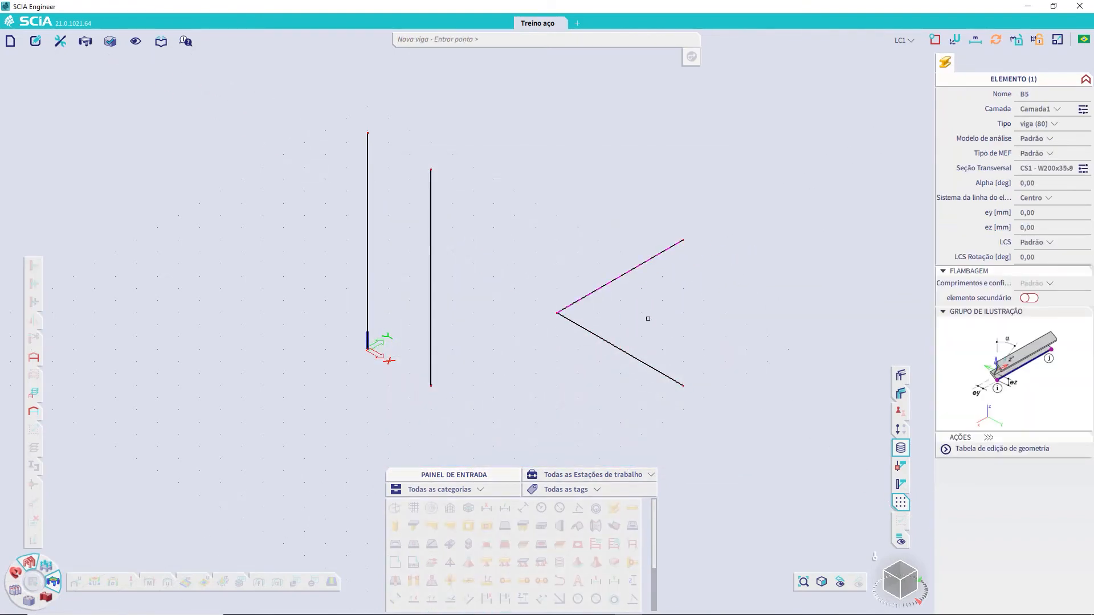
pyautogui.press('Escape')
pyautogui.press('Escape')
# Delete both horizontal beams and the added column with their nodes, keeping only the original vertical member
pyautogui.moveTo(717, 411); pyautogui.dragTo(556, 200)
pyautogui.moveTo(601, 379); pyautogui.dragTo(448, 144)
pyautogui.press('Delete')
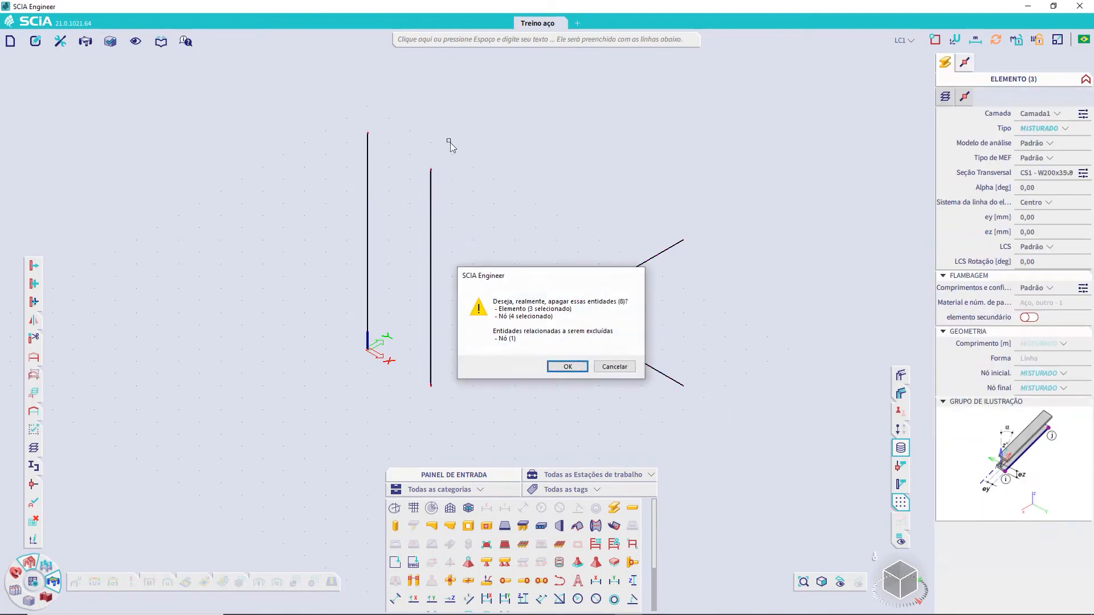
pyautogui.press('Return')
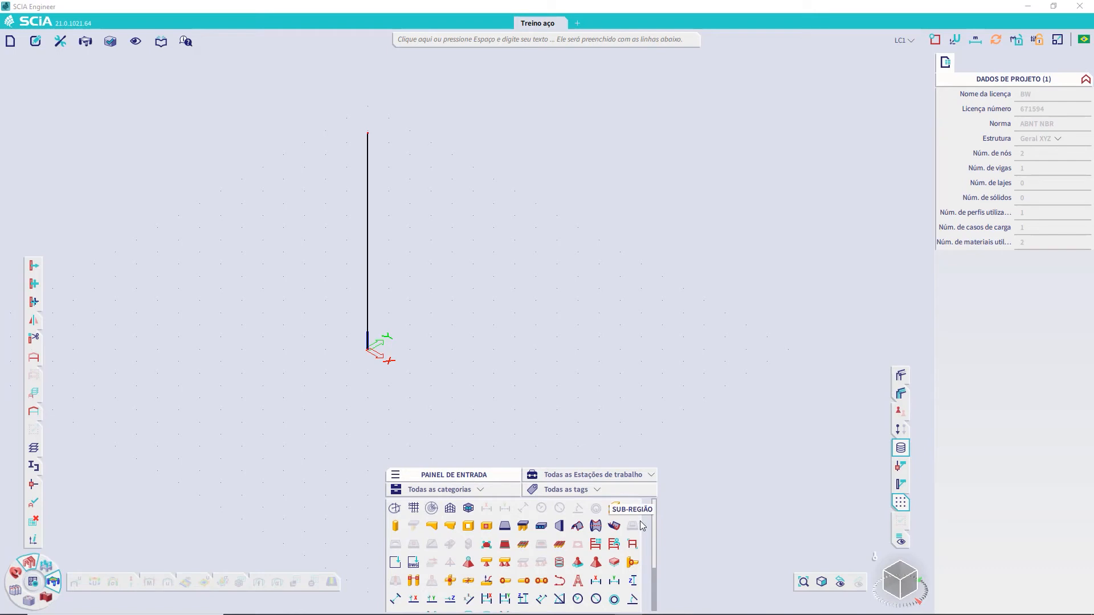
# Turn on the rendered display of member surfaces so the vertical member shows its section shape
pyautogui.moveTo(523, 371); pyautogui.dragTo(484, 369, button='middle')
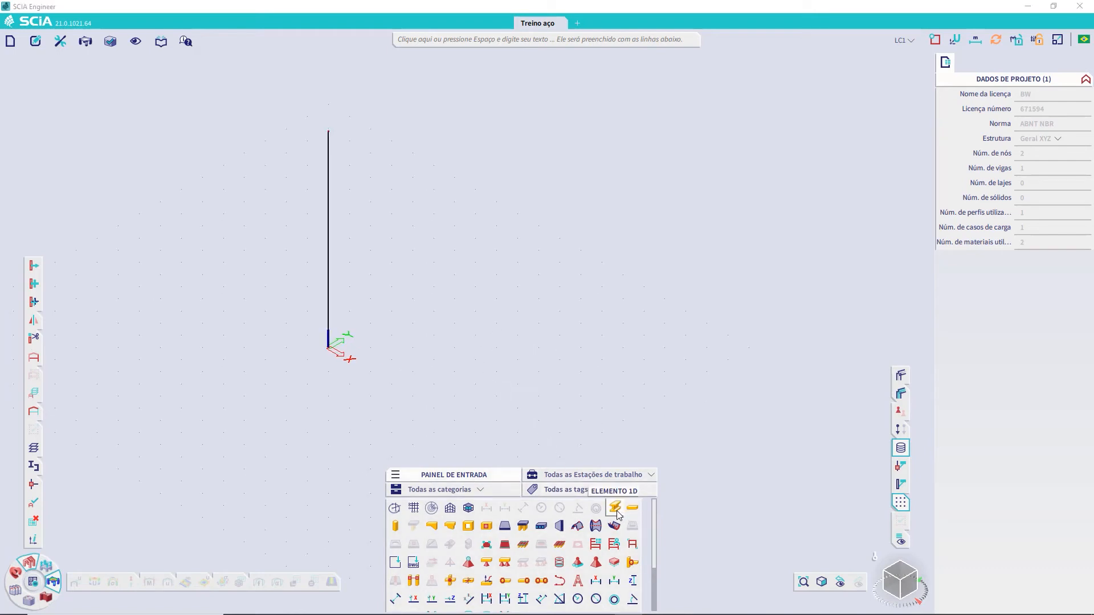
pyautogui.moveTo(490, 335)
pyautogui.mouseDown(button='middle')
pyautogui.moveTo(527, 284)
pyautogui.moveTo(489, 323)
pyautogui.mouseUp(button='middle')
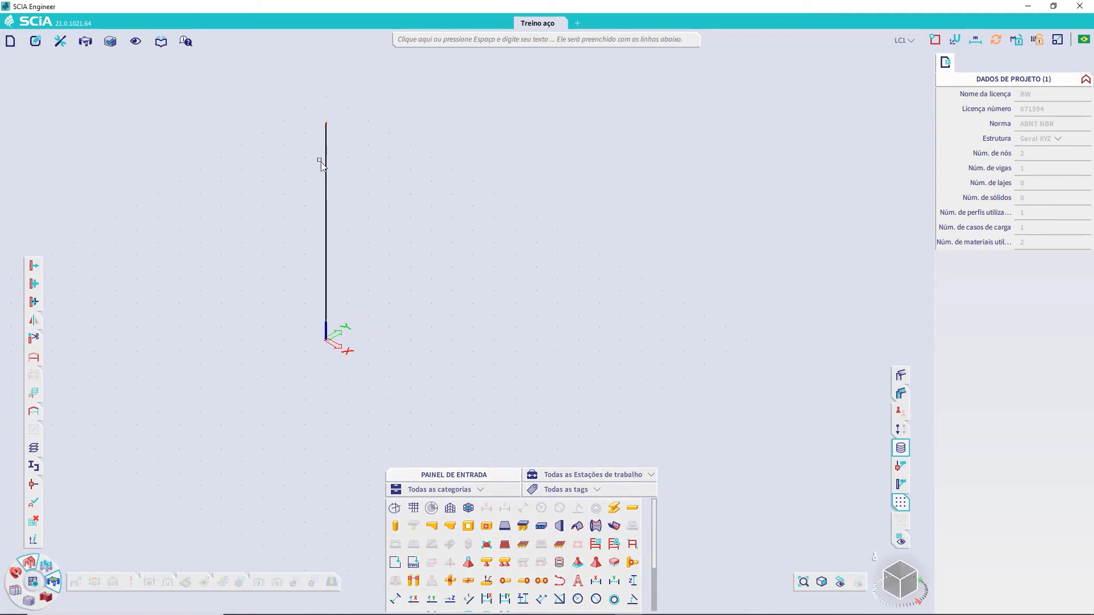
pyautogui.click(901, 377)
pyautogui.scroll(3, 321, 142)
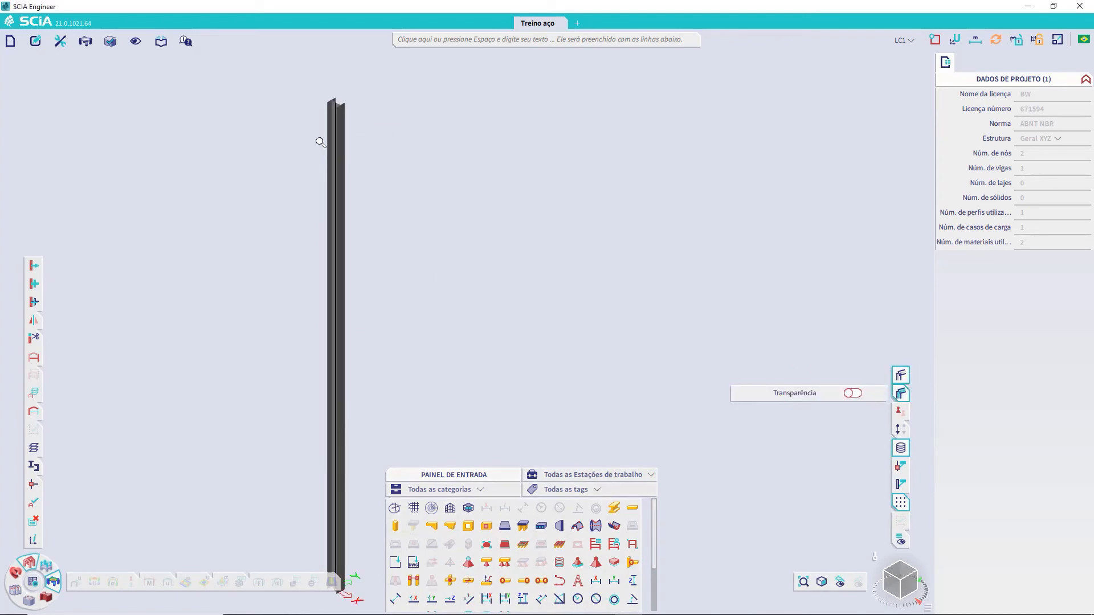
# Select the vertical member and examine its properties, its layer and the coordinates of its nodes
pyautogui.moveTo(393, 234); pyautogui.dragTo(306, 171)
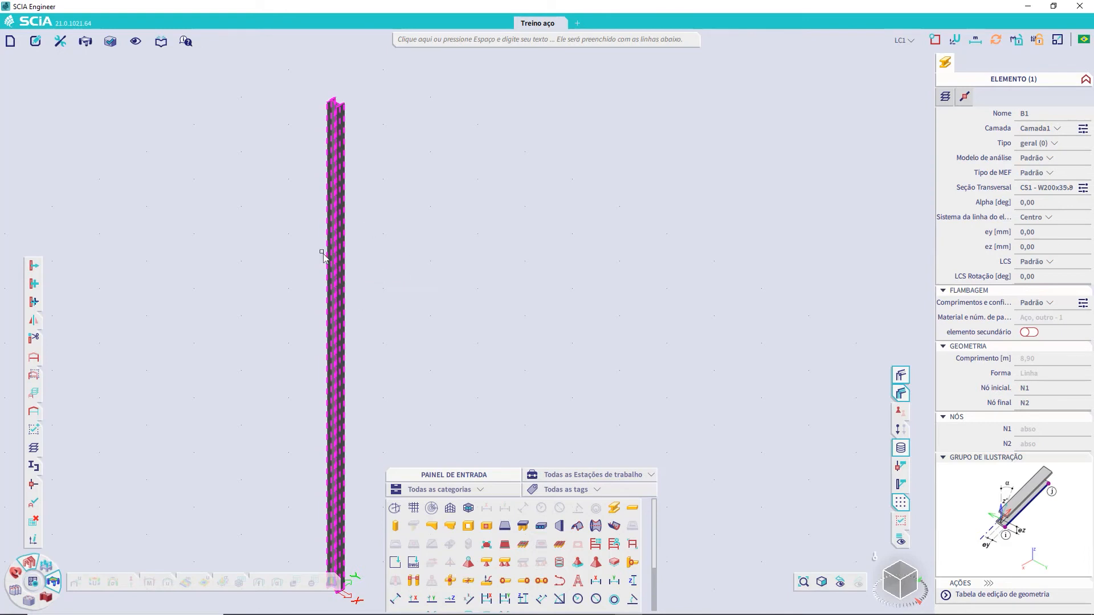
pyautogui.click(965, 97)
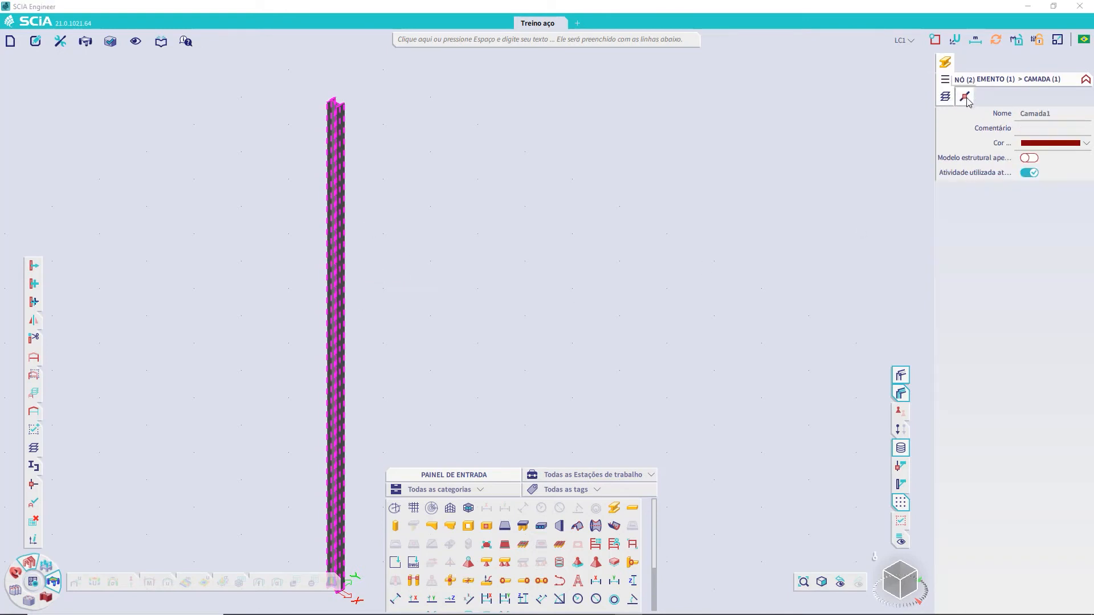
pyautogui.click(966, 98)
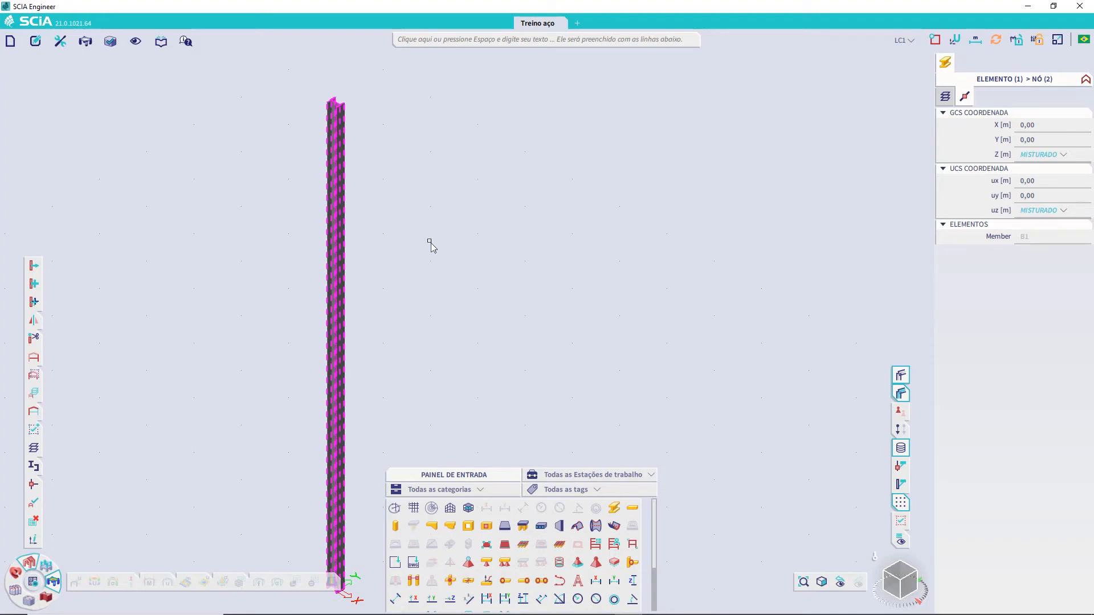
pyautogui.press('Escape')
pyautogui.scroll(-3, 434, 300)
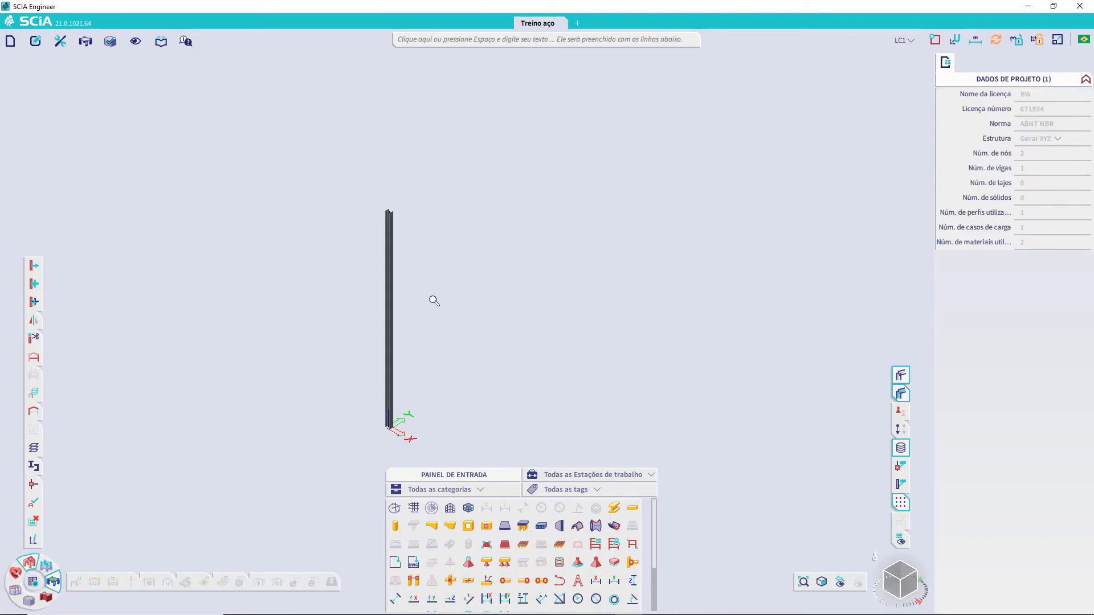
pyautogui.moveTo(459, 349); pyautogui.dragTo(383, 302, button='middle')
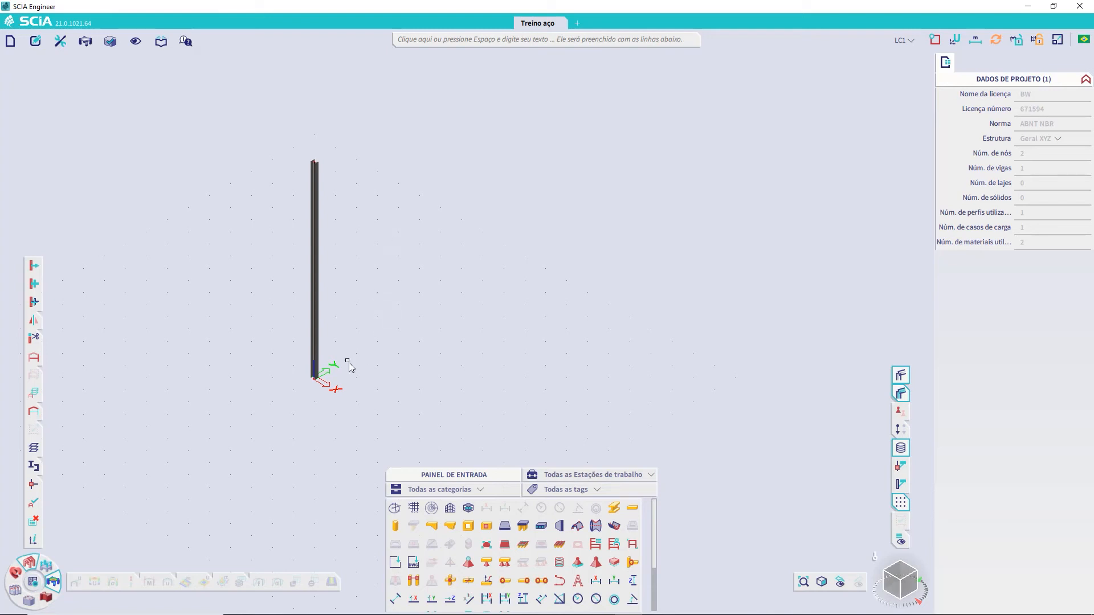
pyautogui.moveTo(419, 392); pyautogui.dragTo(374, 350, button='middle')
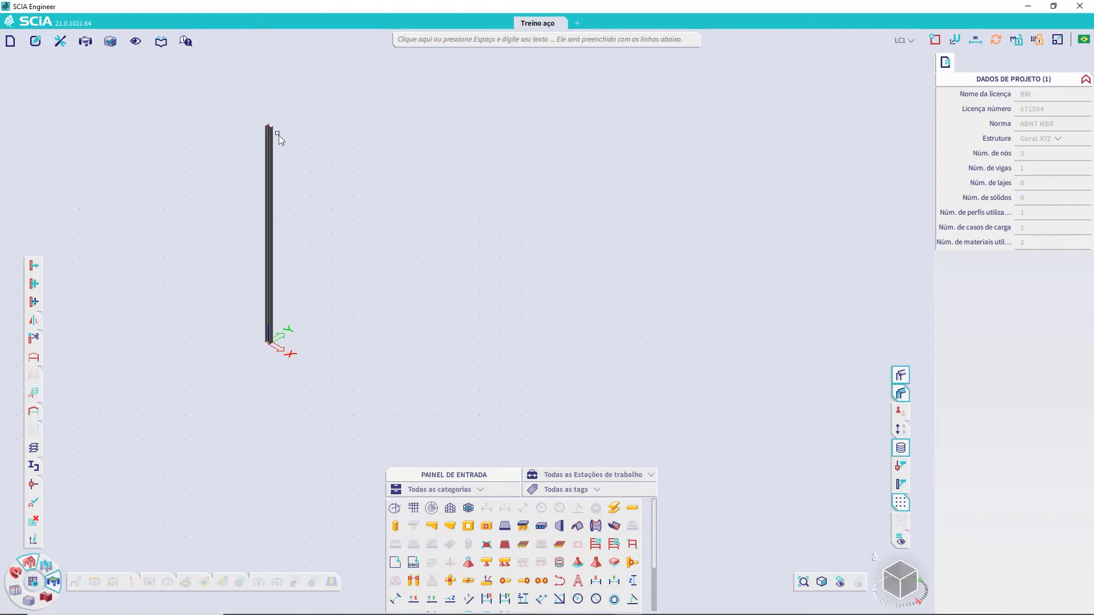
pyautogui.moveTo(208, 98); pyautogui.dragTo(331, 392)
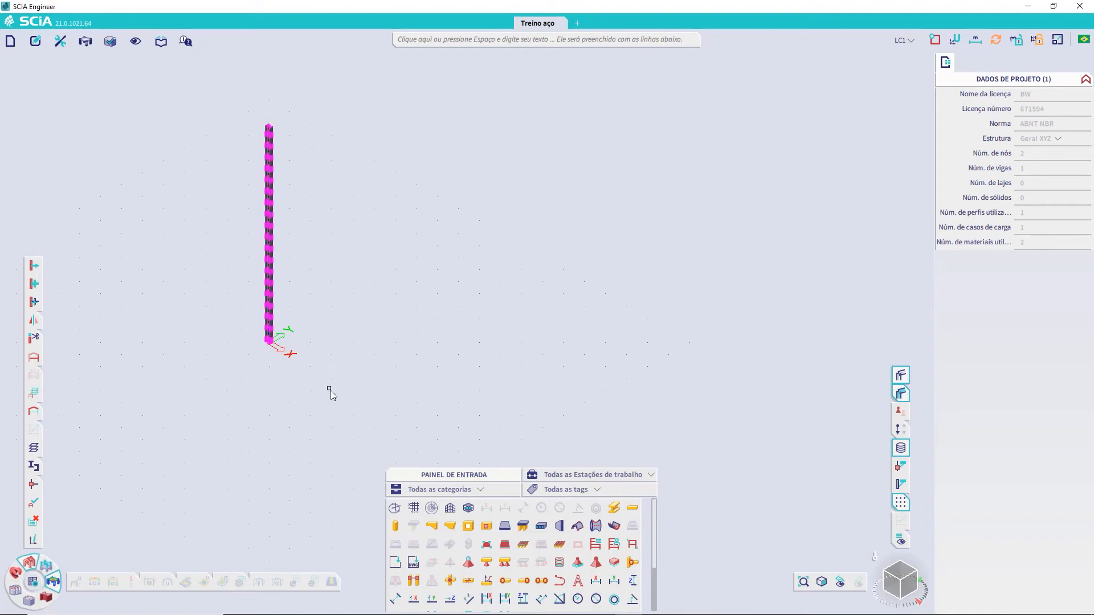
pyautogui.press('Escape')
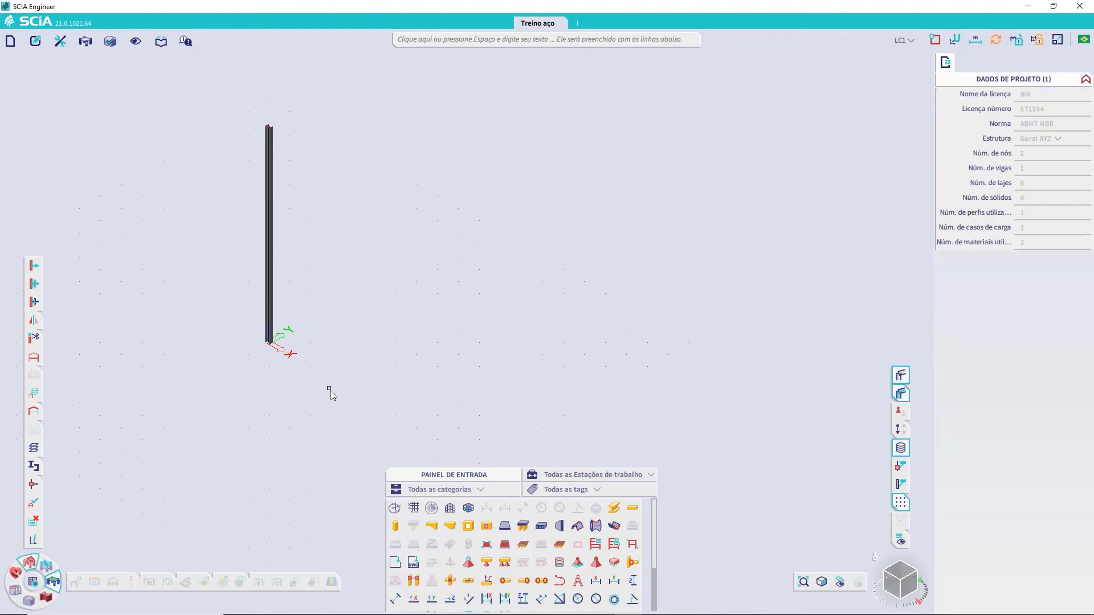
# Look up the Copiar command and change its assigned shortcut to C
pyautogui.click(446, 38)
pyautogui.write('Copia')
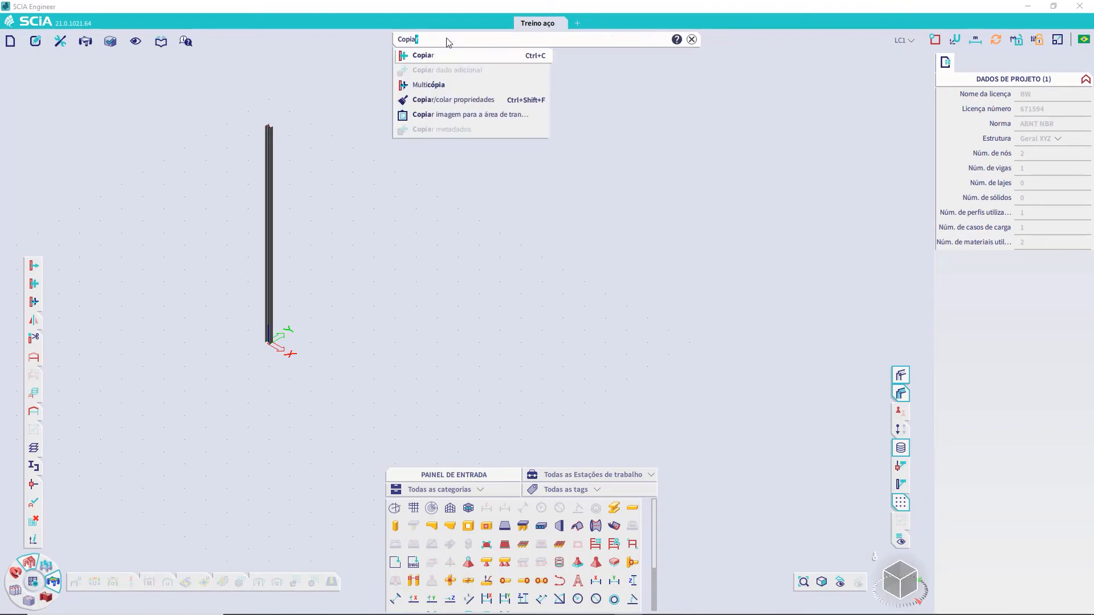
pyautogui.write('r')
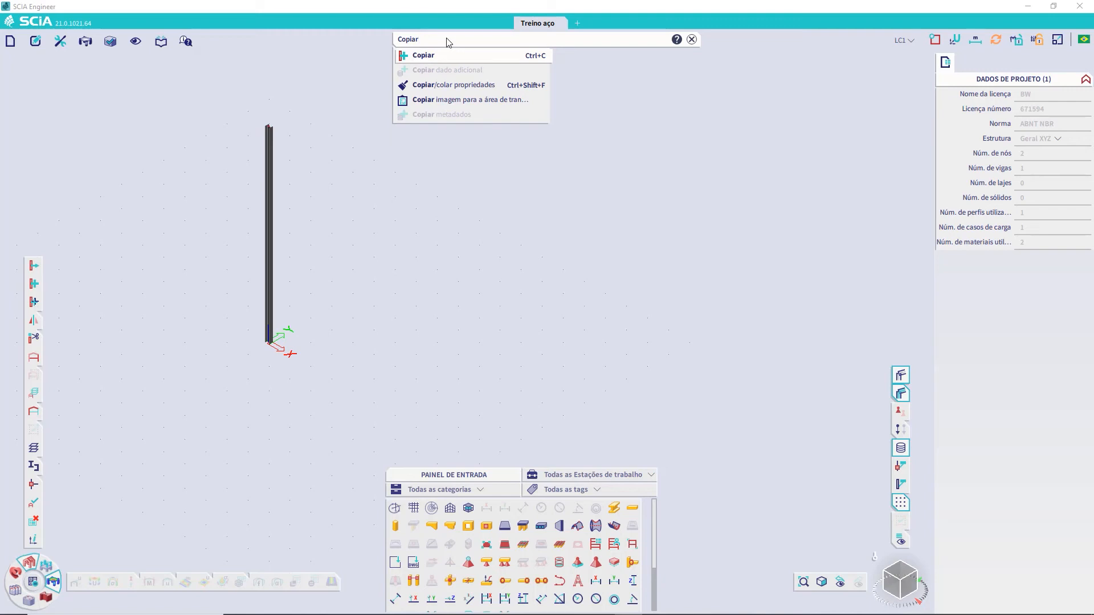
pyautogui.moveTo(542, 59)
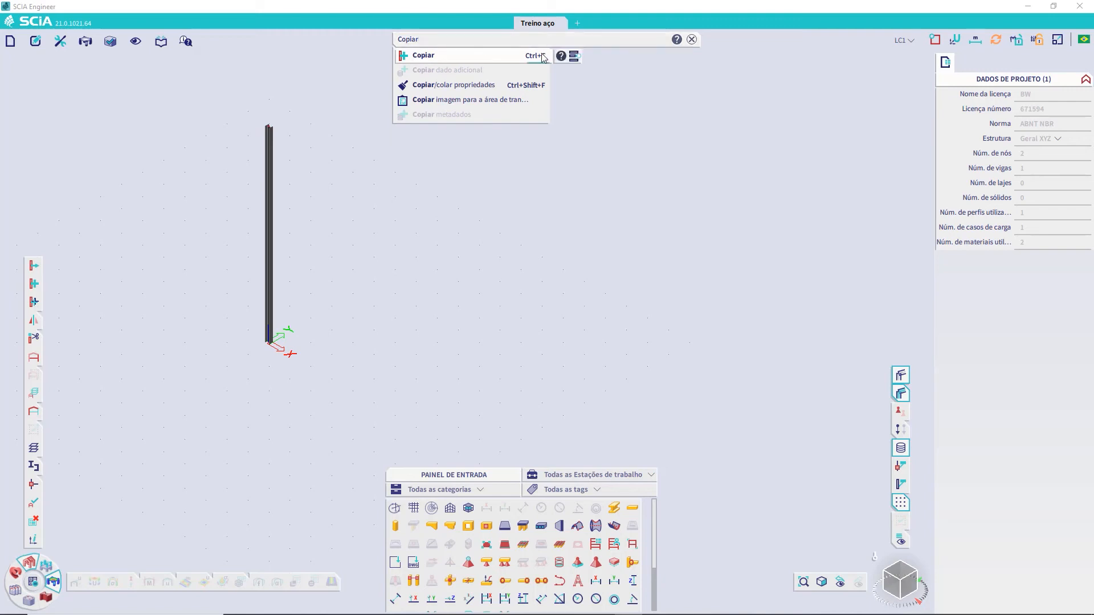
pyautogui.click(540, 56)
pyautogui.press('c')
pyautogui.press('Return')
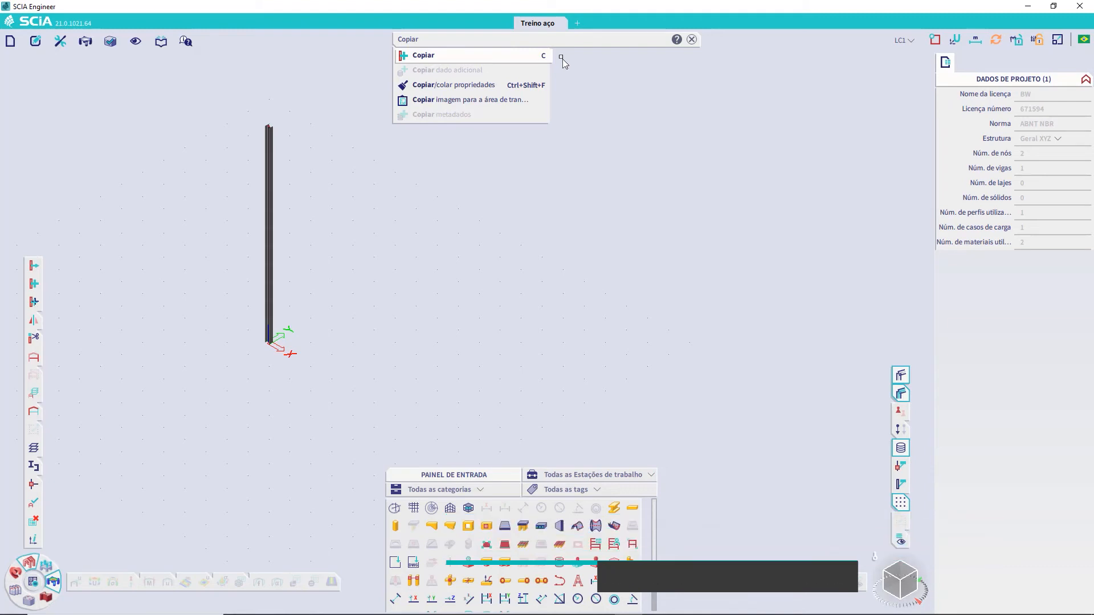
pyautogui.click(436, 202)
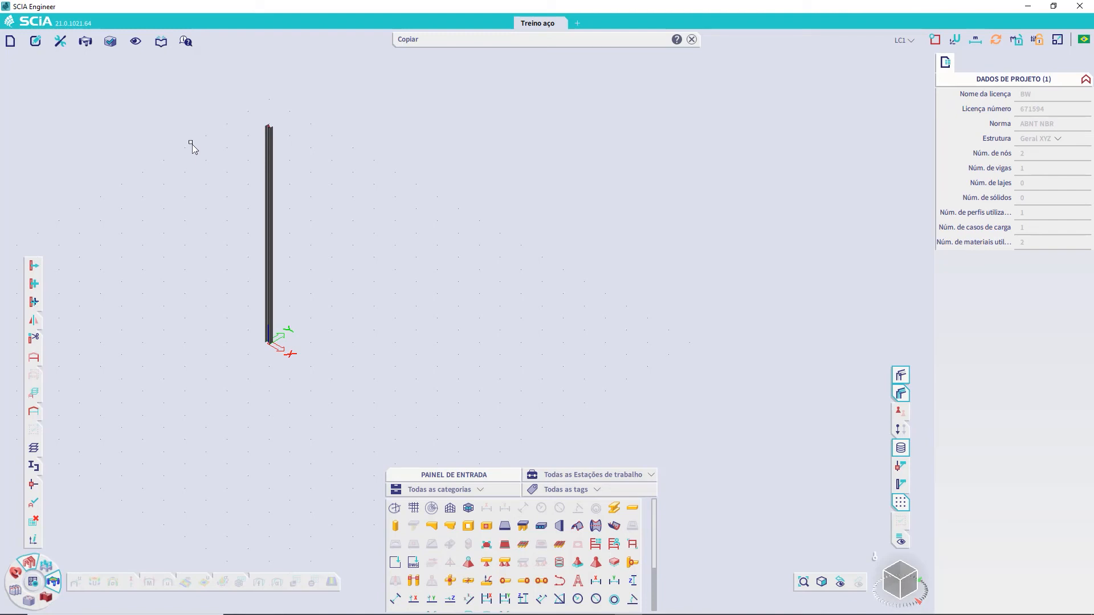
# Start Copiar on the vertical member and turn off snapping to surface edges (Bordas de superfície) while choosing the base point
pyautogui.press('Return')
pyautogui.moveTo(203, 99); pyautogui.dragTo(376, 401)
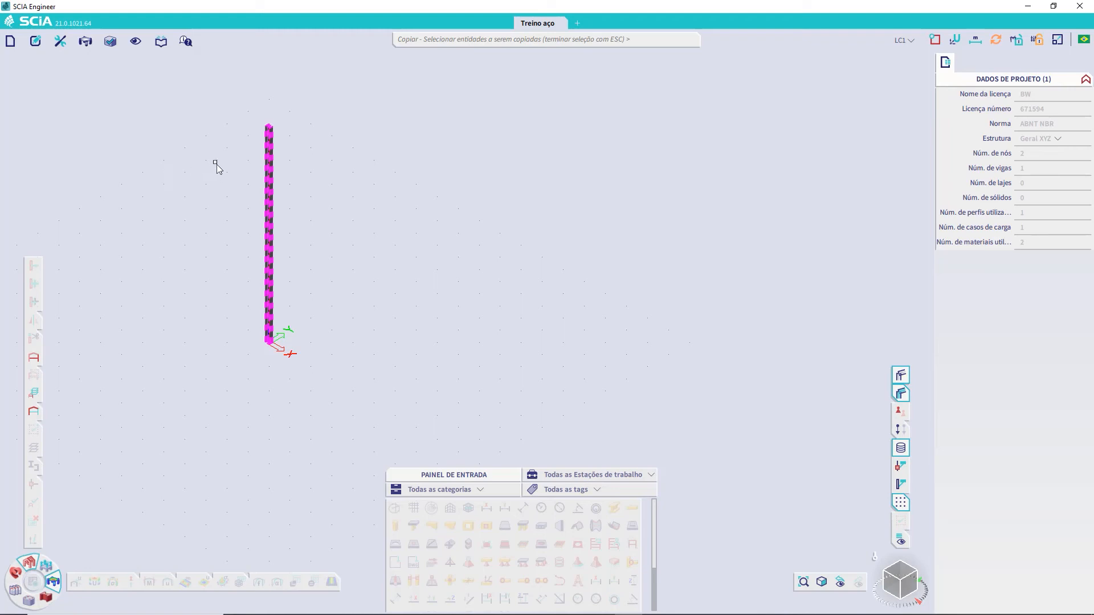
pyautogui.press('Escape')
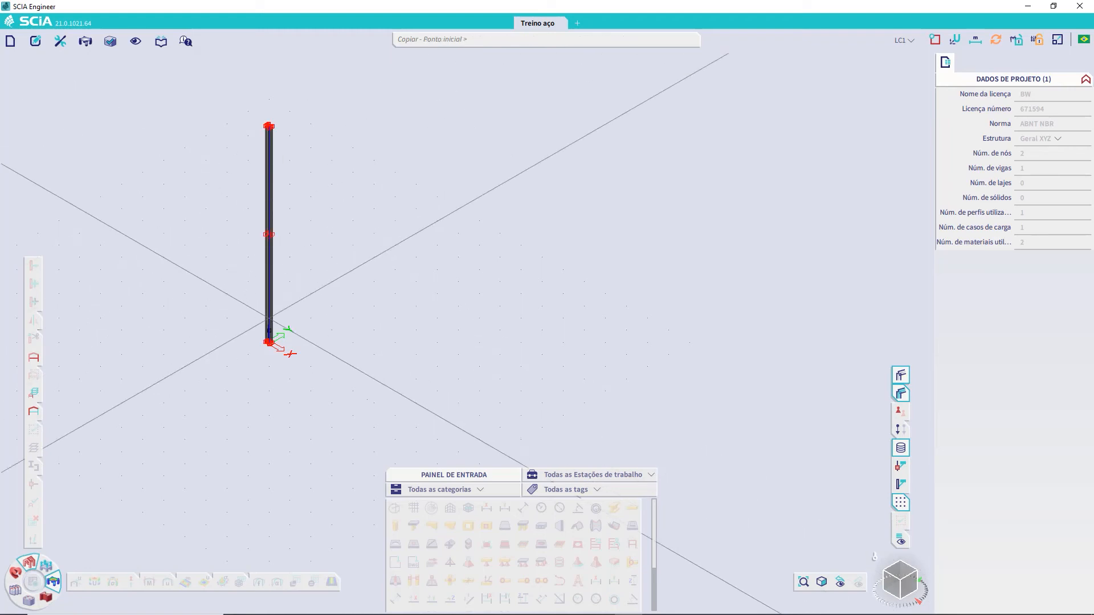
pyautogui.scroll(5, 286, 338)
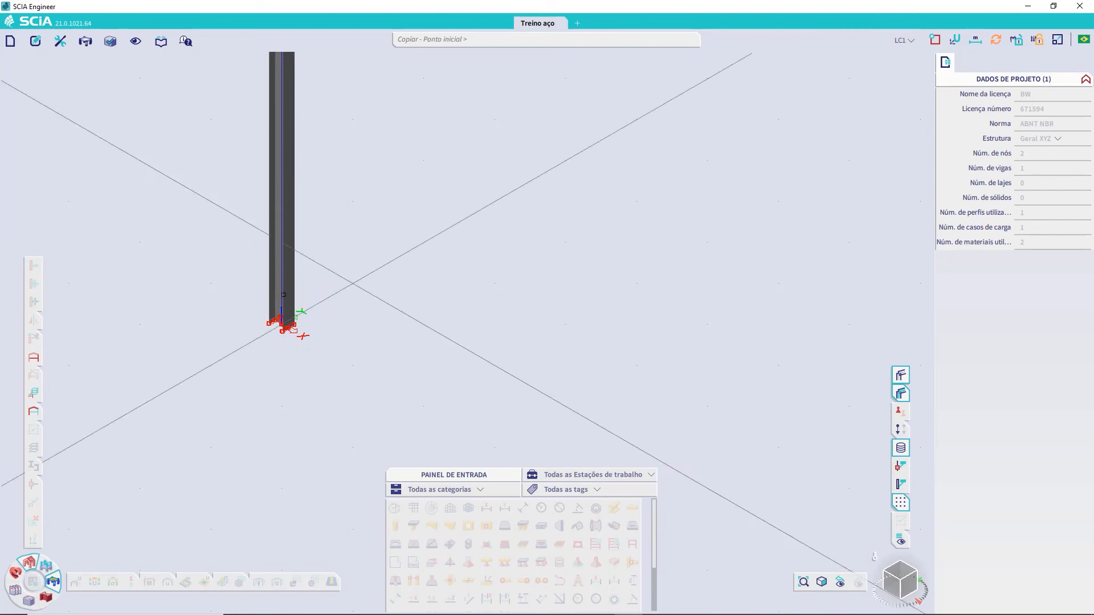
pyautogui.click(938, 42)
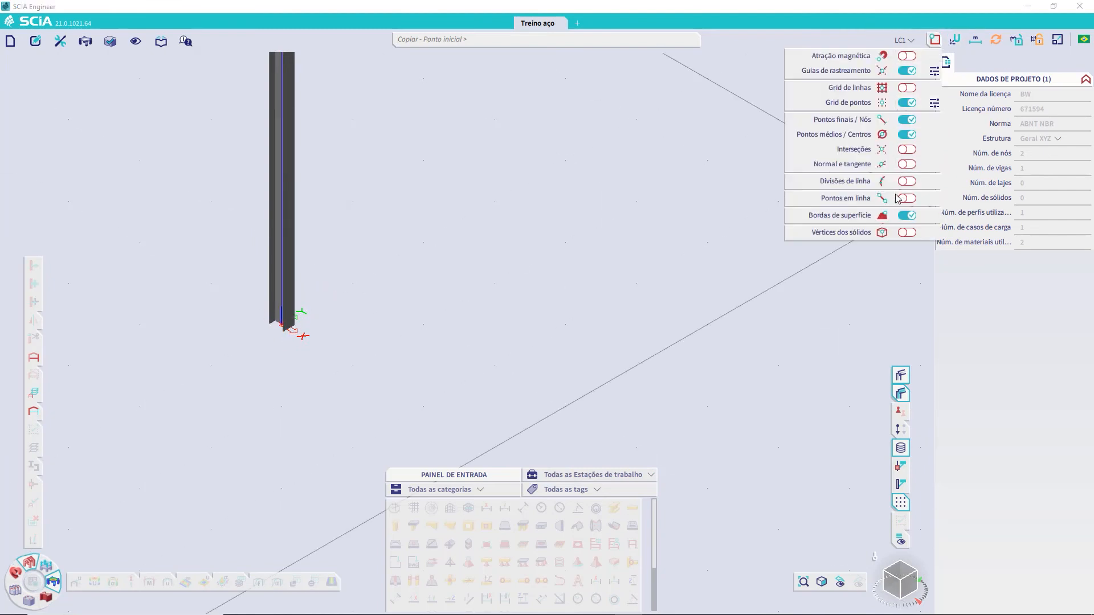
pyautogui.click(907, 215)
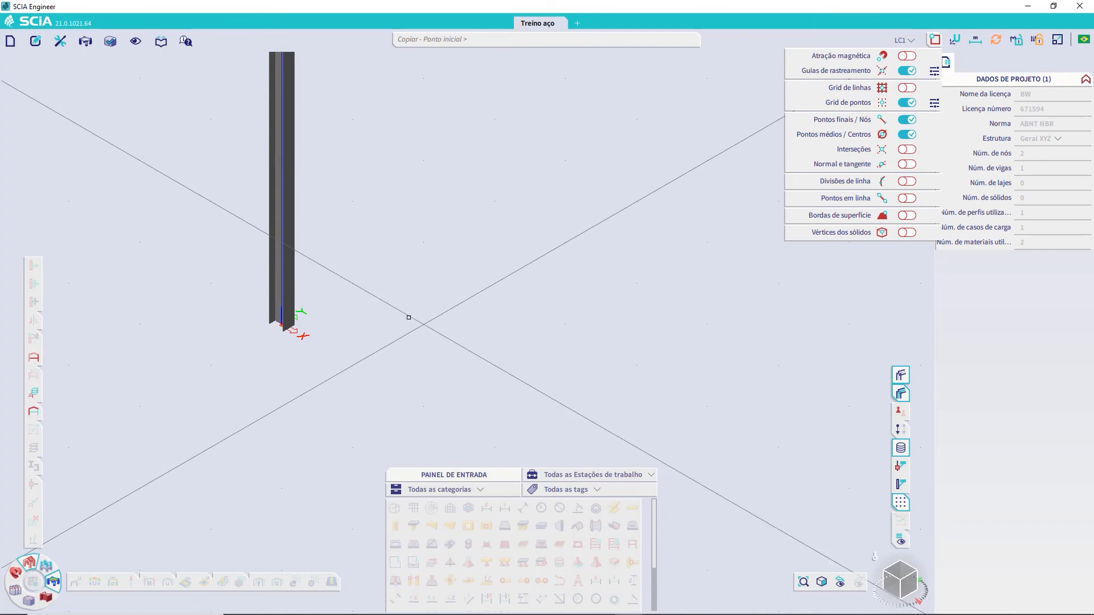
pyautogui.click(283, 324)
pyautogui.scroll(-5, 304, 312)
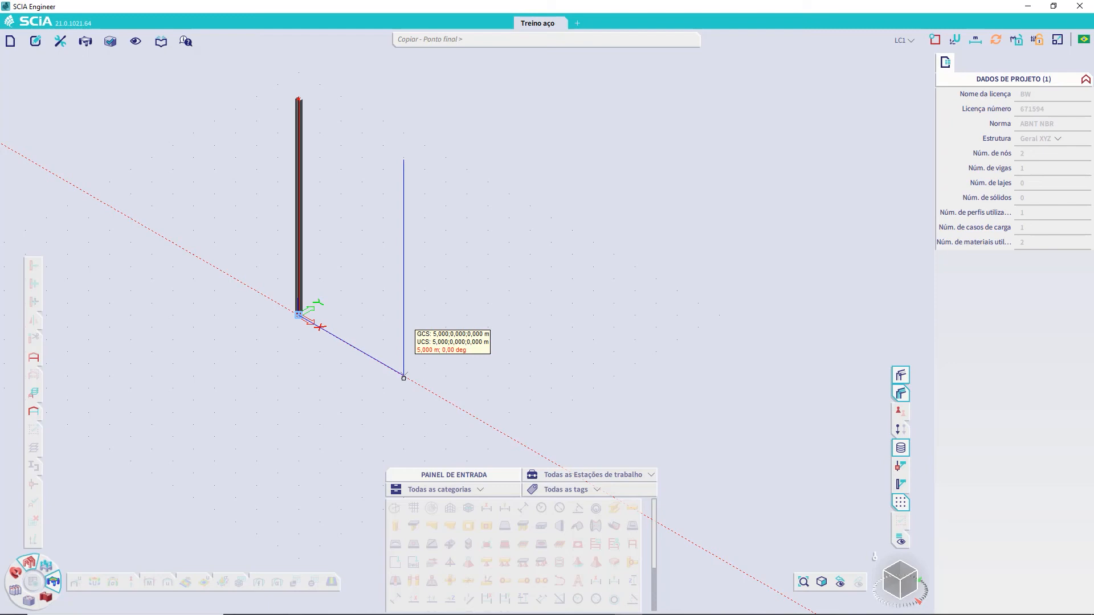
pyautogui.press('Escape')
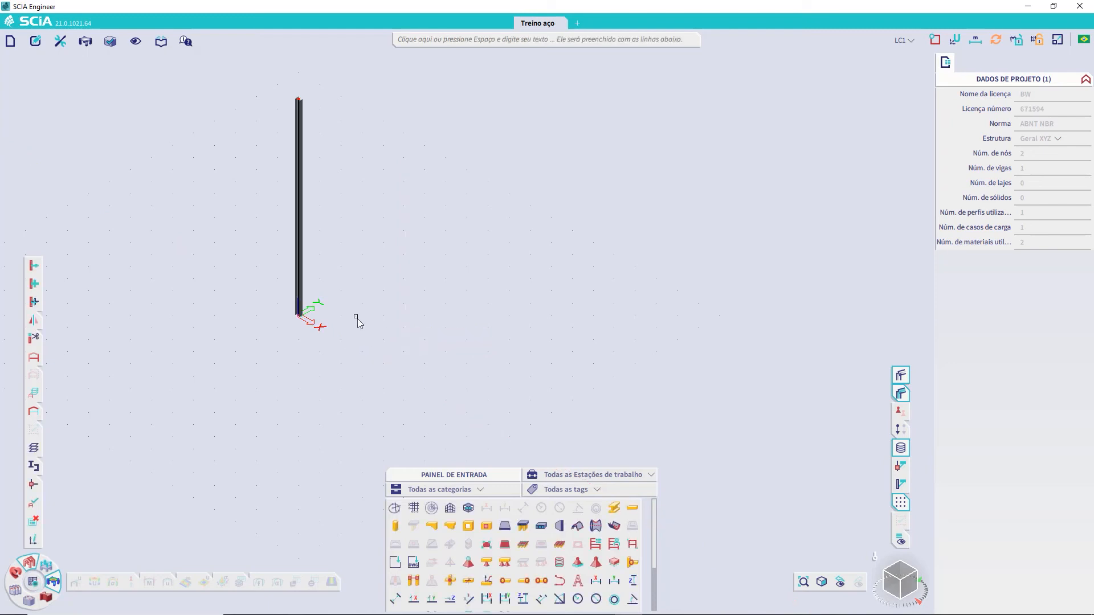
pyautogui.moveTo(374, 368); pyautogui.dragTo(232, 69)
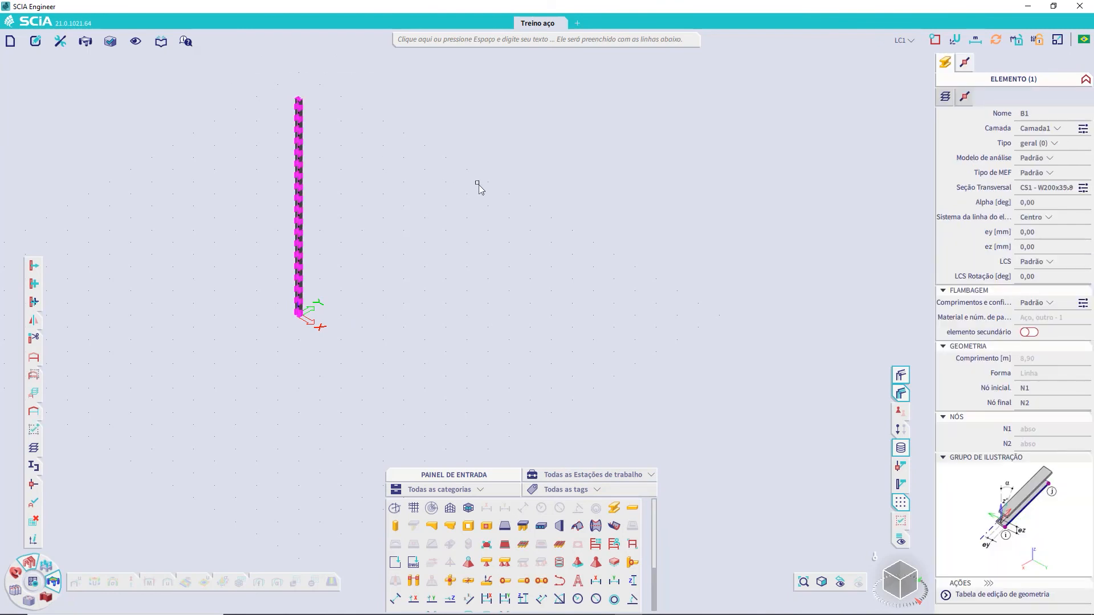
pyautogui.hotkey('ctrl', 'c')
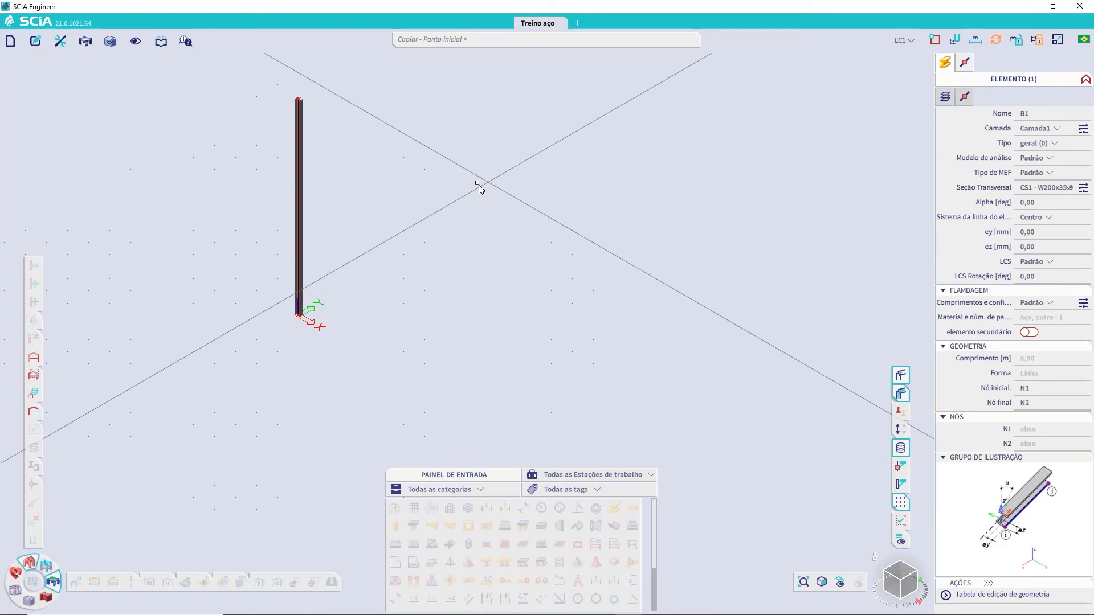
pyautogui.click(297, 317)
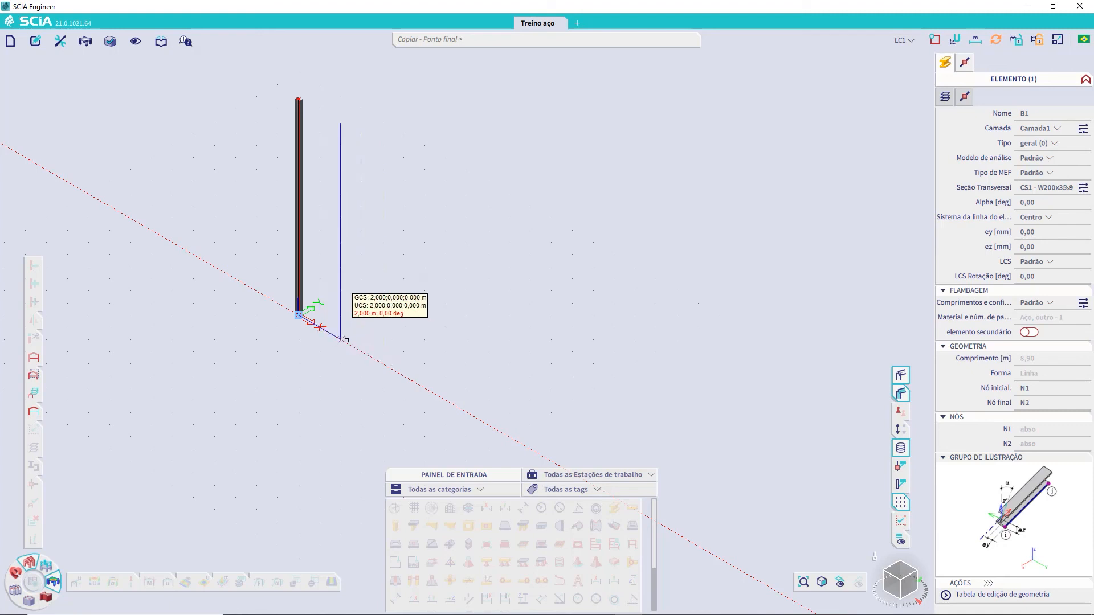
pyautogui.press('Escape')
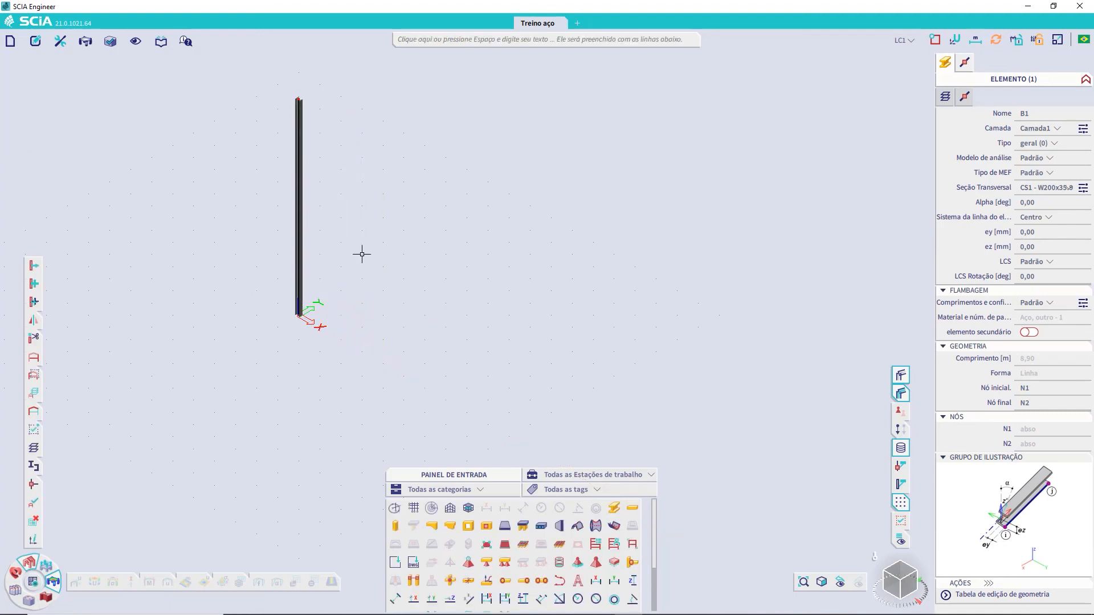
# Copy the vertical member 18 m along the X axis, using its base node as the start point
pyautogui.moveTo(251, 86); pyautogui.dragTo(396, 340)
pyautogui.hotkey('ctrl', 'c')
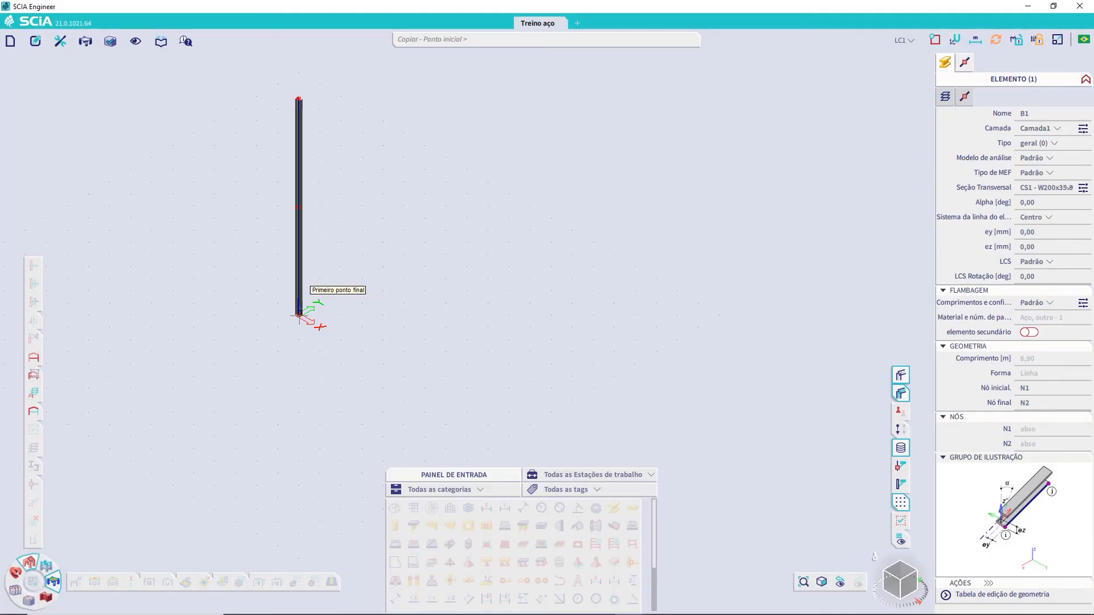
pyautogui.click(299, 314)
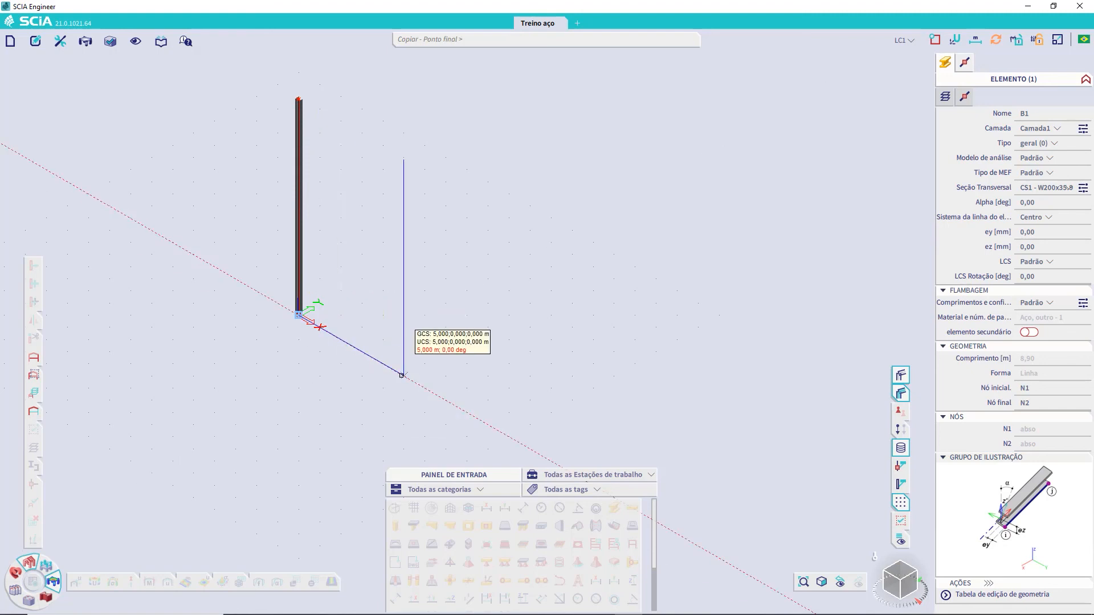
pyautogui.press('space')
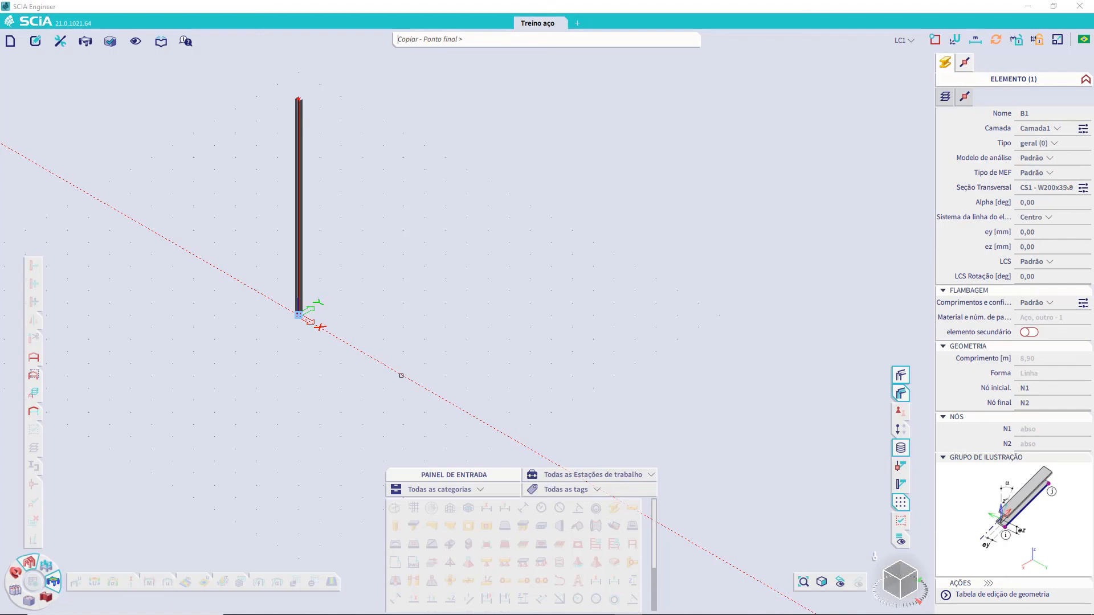
pyautogui.write('18')
pyautogui.press('Return')
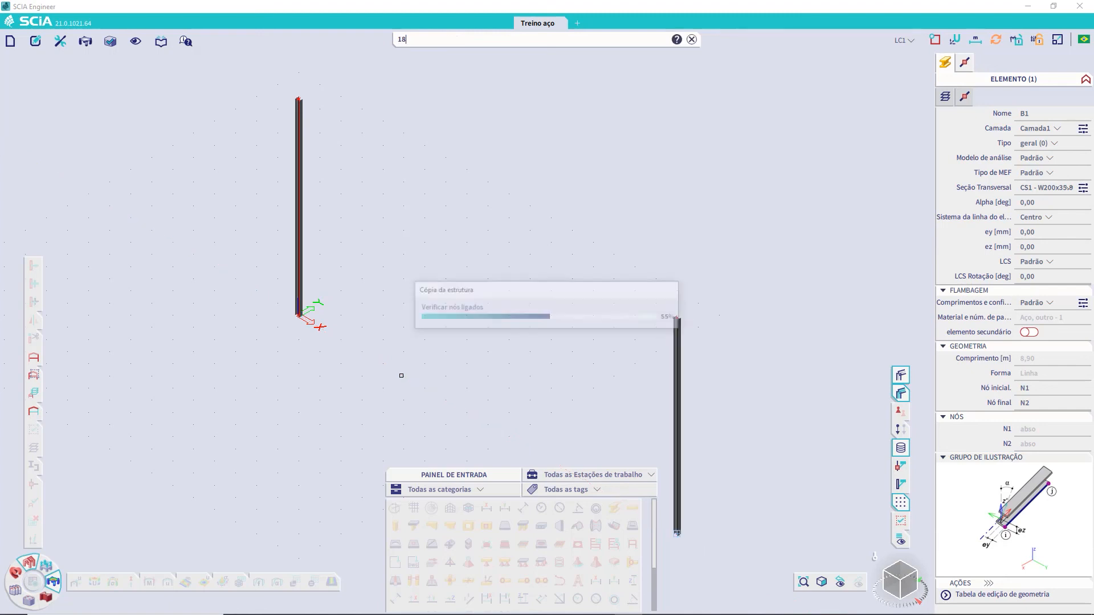
pyautogui.press('Escape')
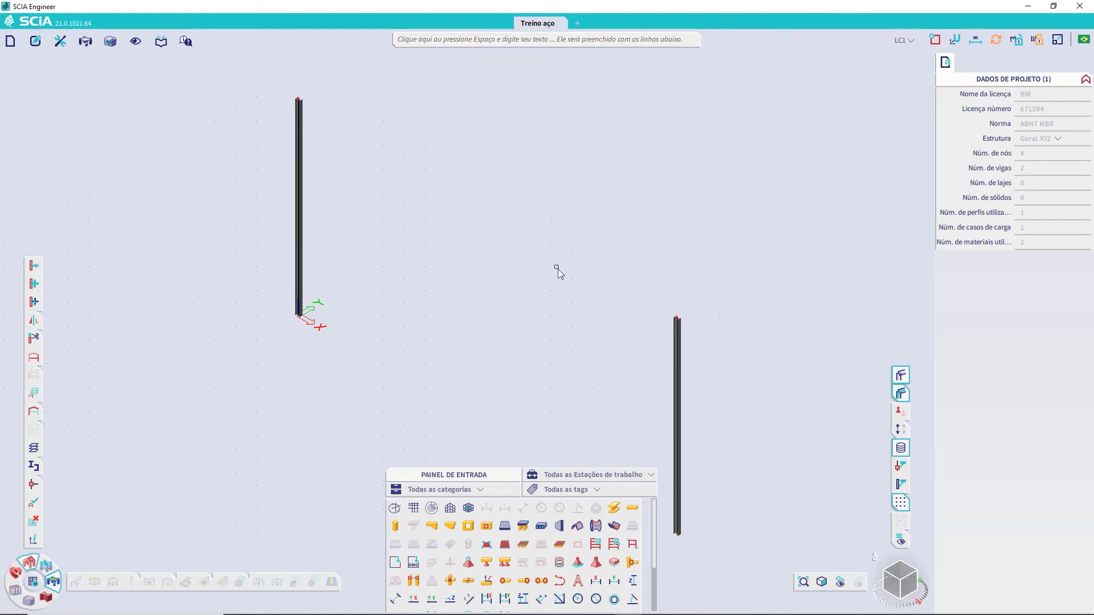
pyautogui.keyDown('ctrl'); pyautogui.moveTo(391, 288); pyautogui.dragTo(393, 276, button='right'); pyautogui.keyUp('ctrl')
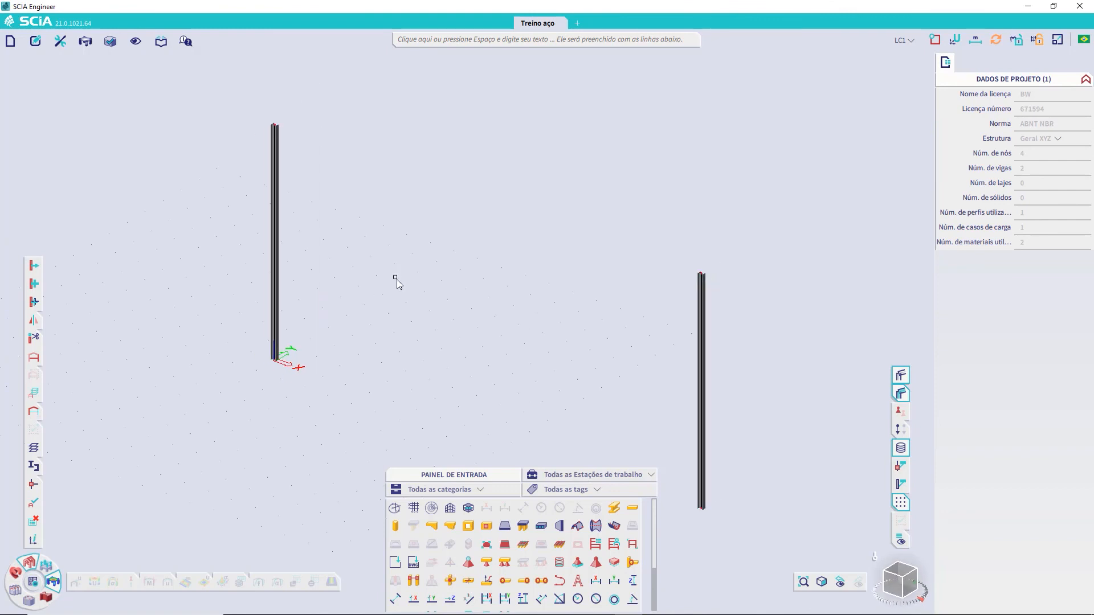